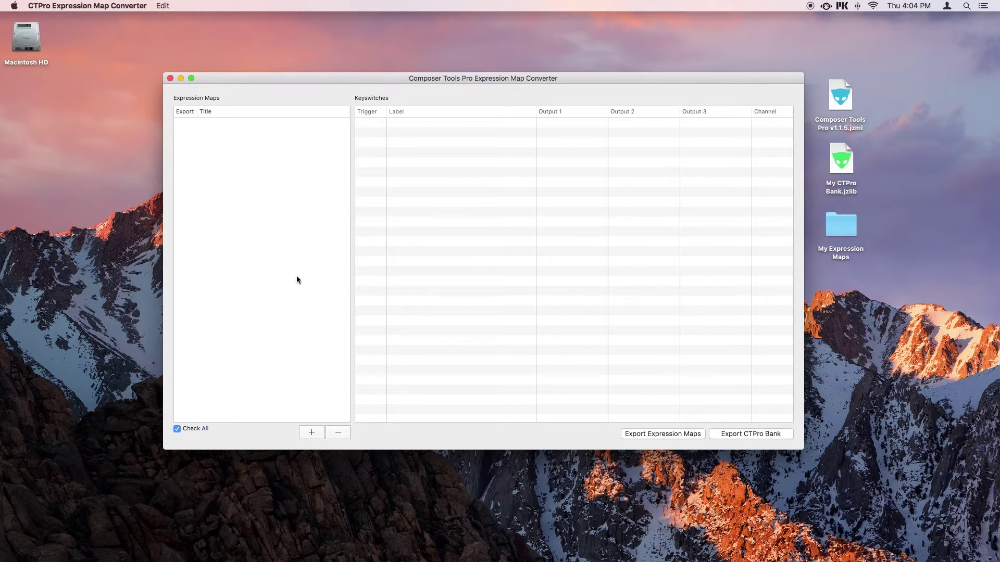
Load the maps from My CTPro Bank.jzlib into the converter.
{"action": "left_click", "coordinate": [310, 432]}
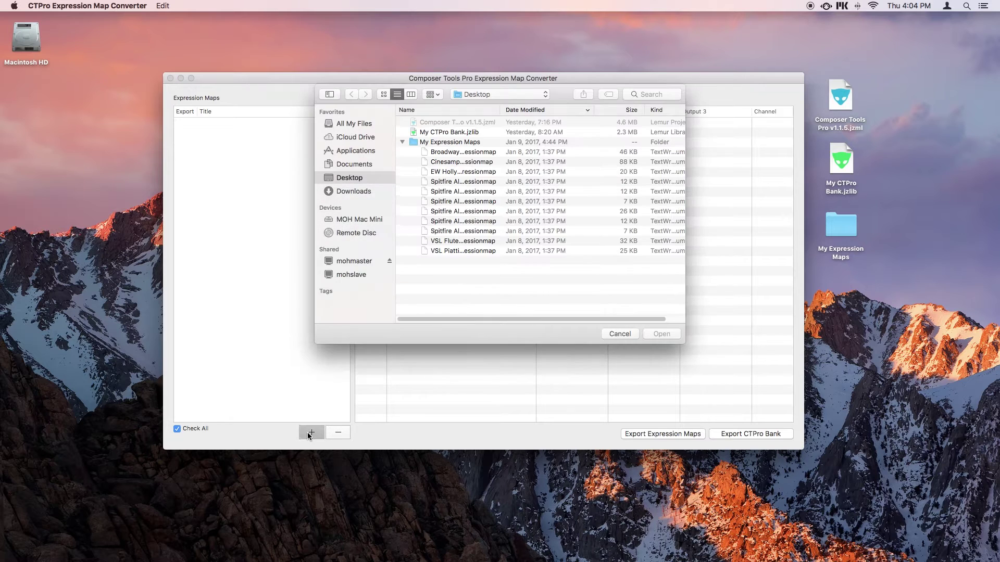
{"action": "left_click", "coordinate": [457, 205]}
{"action": "left_click", "coordinate": [461, 132]}
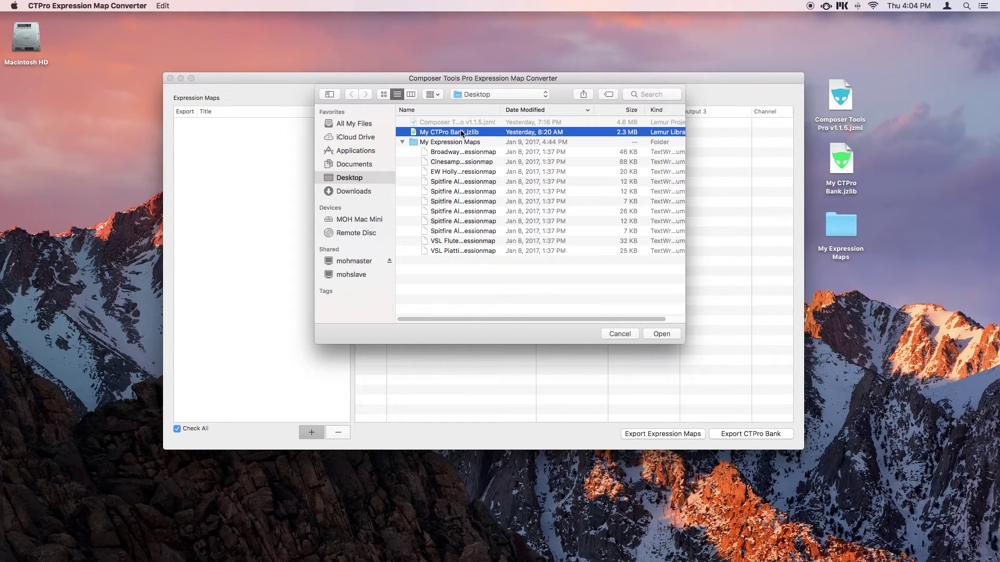
{"action": "left_click", "coordinate": [649, 333]}
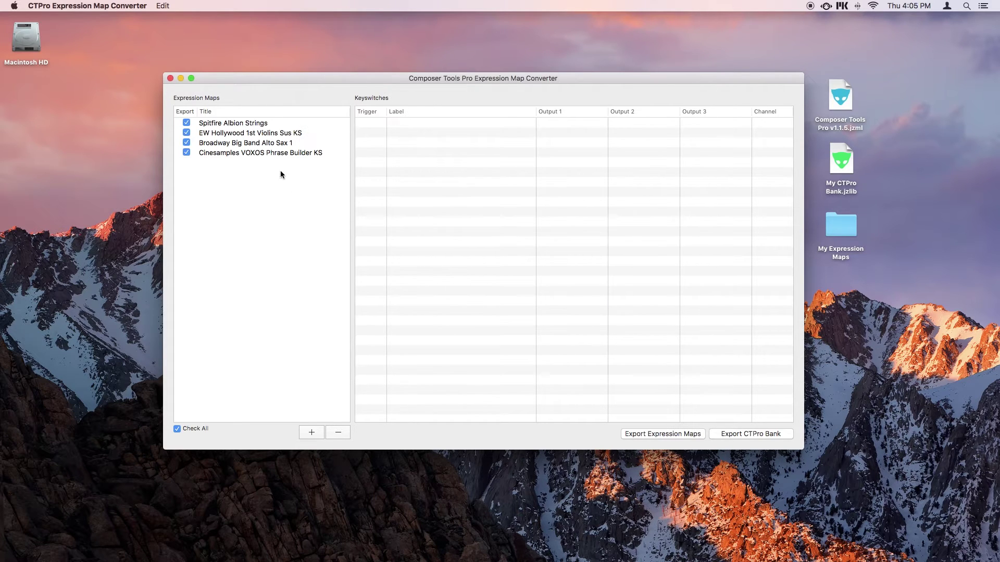
Review each loaded map's keyswitches, including Broadway Big Band Alto Sax 1 and VOXOS Phrase Builder KS.
{"action": "left_click", "coordinate": [266, 127]}
{"action": "left_click", "coordinate": [265, 133]}
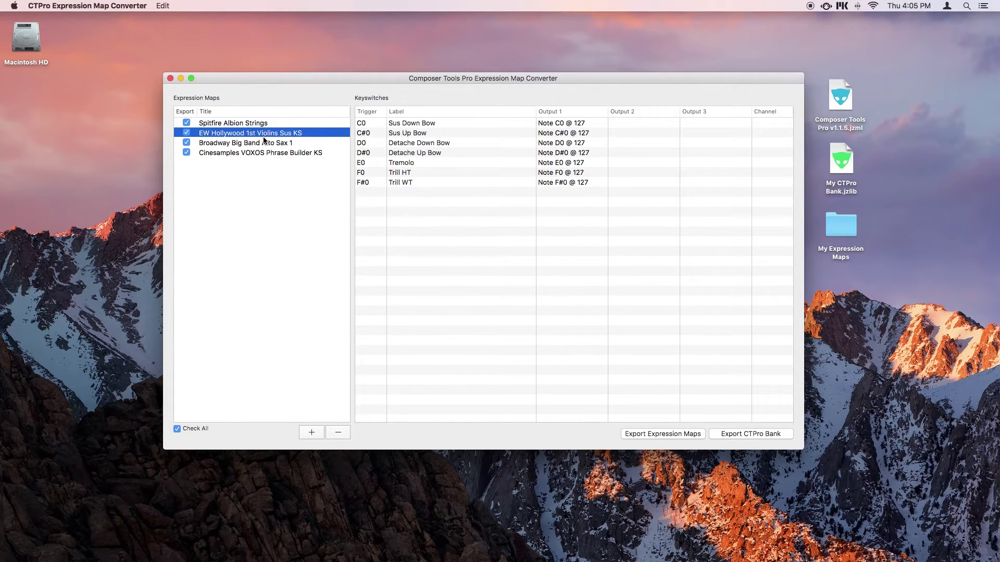
{"action": "left_click", "coordinate": [264, 144]}
{"action": "left_click", "coordinate": [264, 152]}
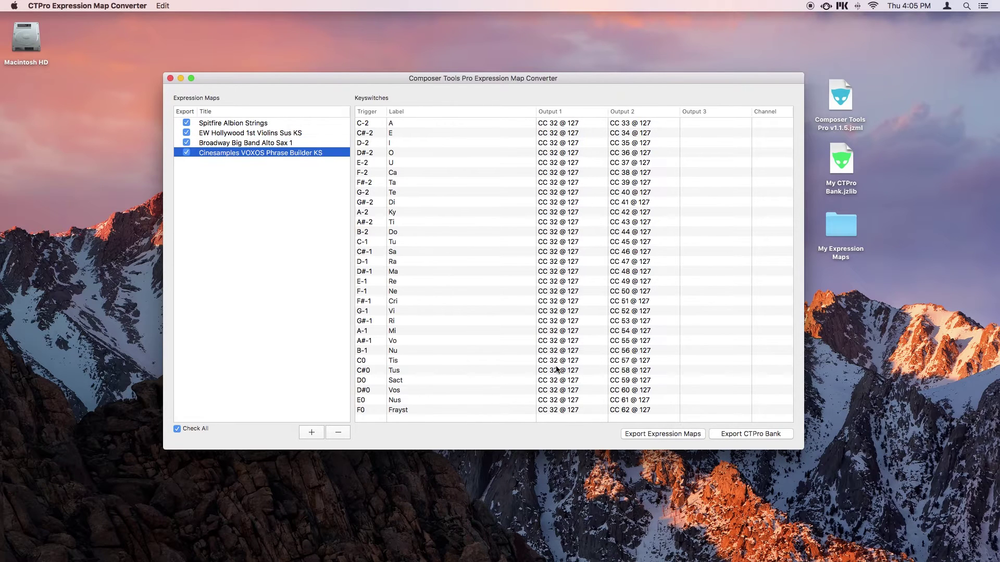
Export the checked maps as expression maps into a new 'Exported Maps' folder.
{"action": "left_click", "coordinate": [624, 433]}
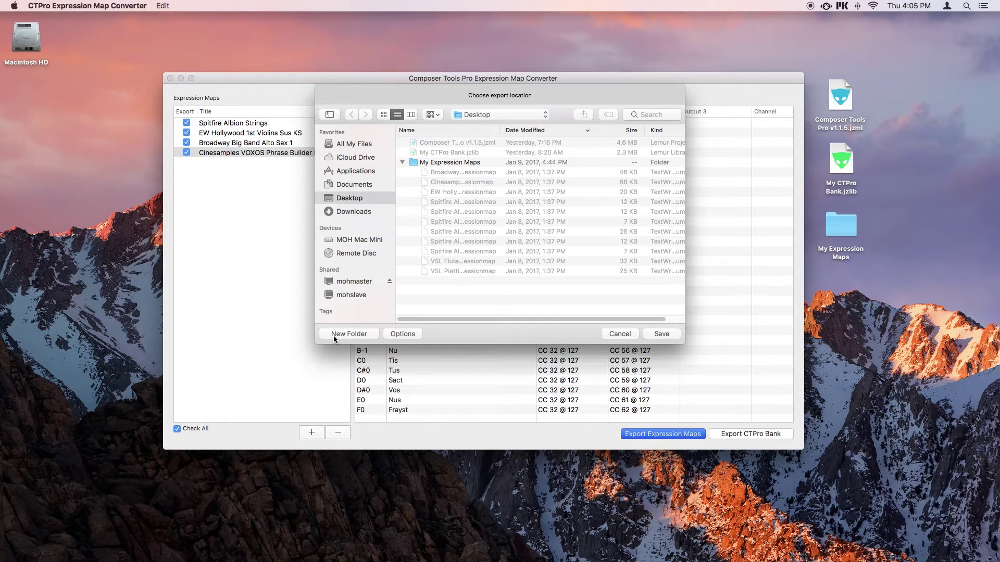
{"action": "left_click", "coordinate": [334, 336]}
{"action": "type", "text": "Expor"}
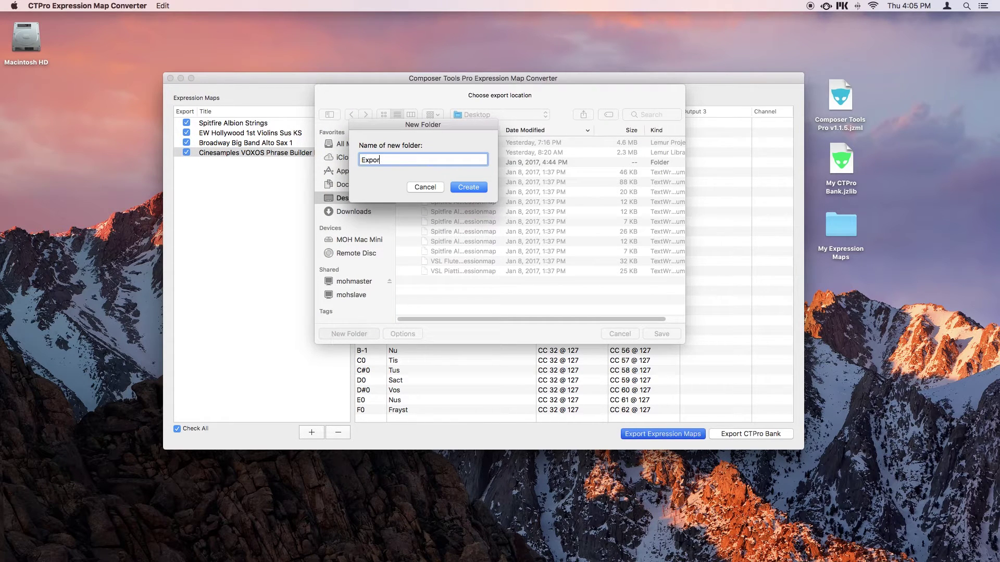
{"action": "type", "text": "ted Maps"}
{"action": "key", "text": "Return"}
{"action": "key", "text": "Return"}
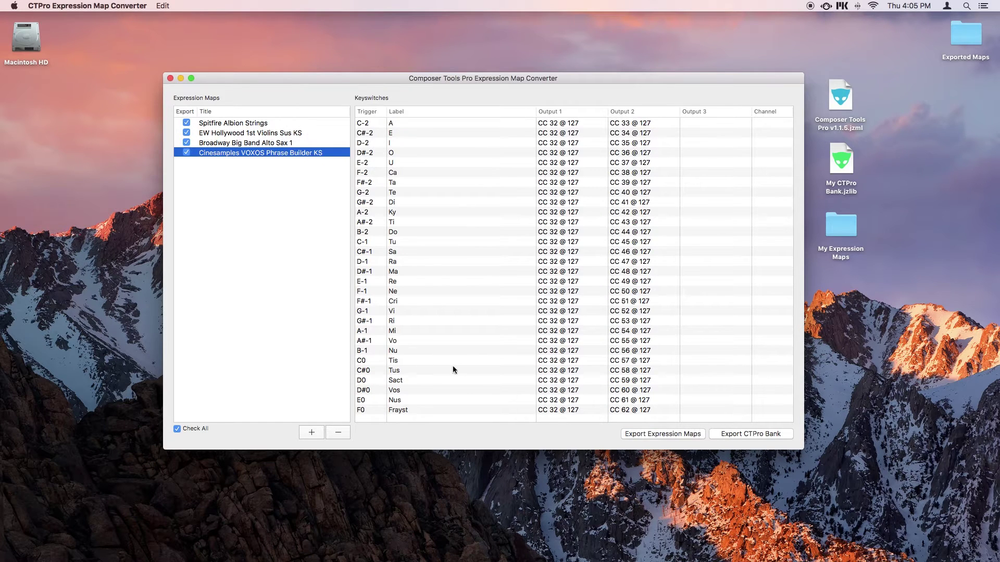
{"action": "left_click", "coordinate": [770, 538]}
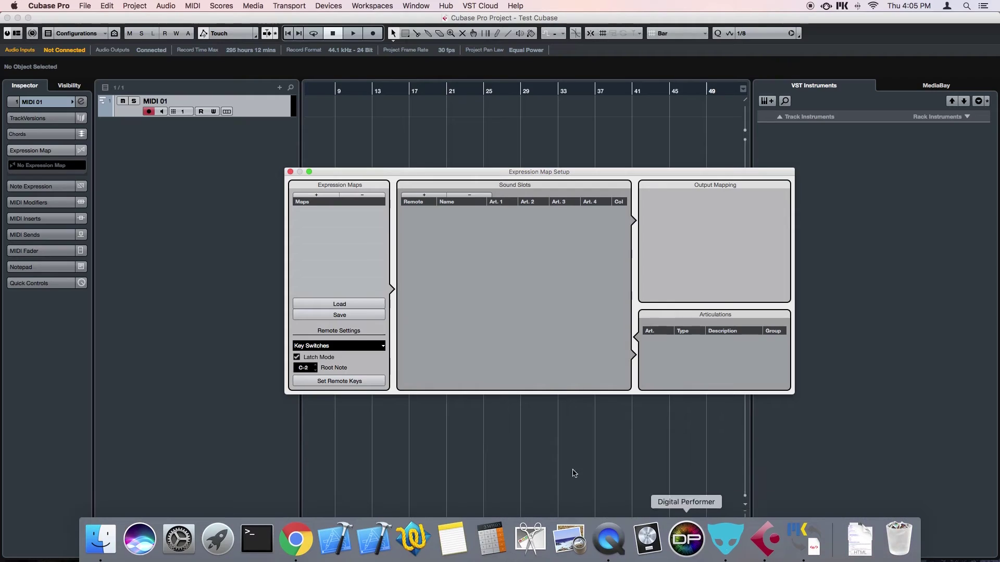
Load the exported Spitfire Albion Strings map and inspect its Spicc, Spic / Stac and Pizz slots.
{"action": "left_click", "coordinate": [344, 304]}
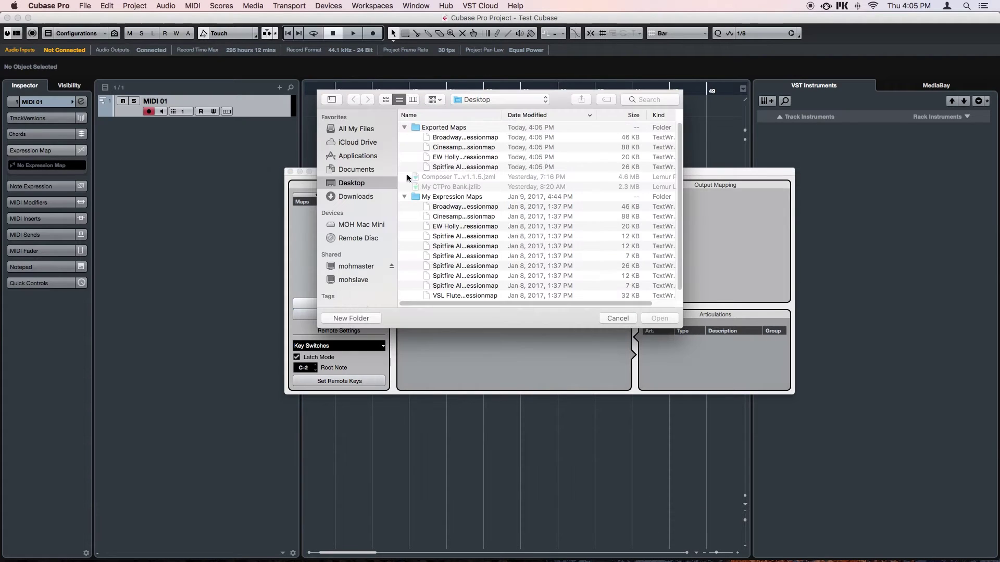
{"action": "left_click", "coordinate": [463, 166]}
{"action": "left_click", "coordinate": [658, 318]}
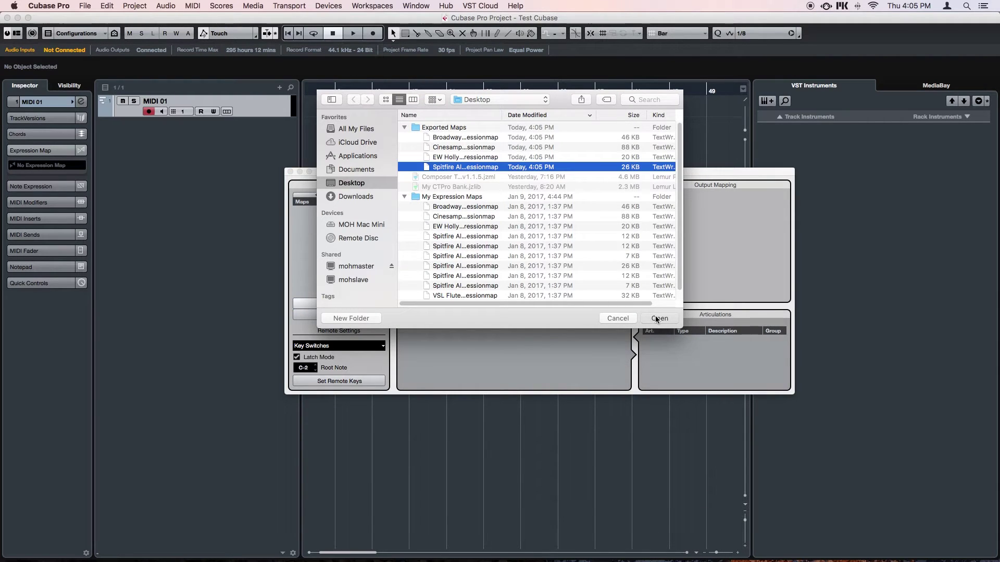
{"action": "left_click", "coordinate": [456, 221]}
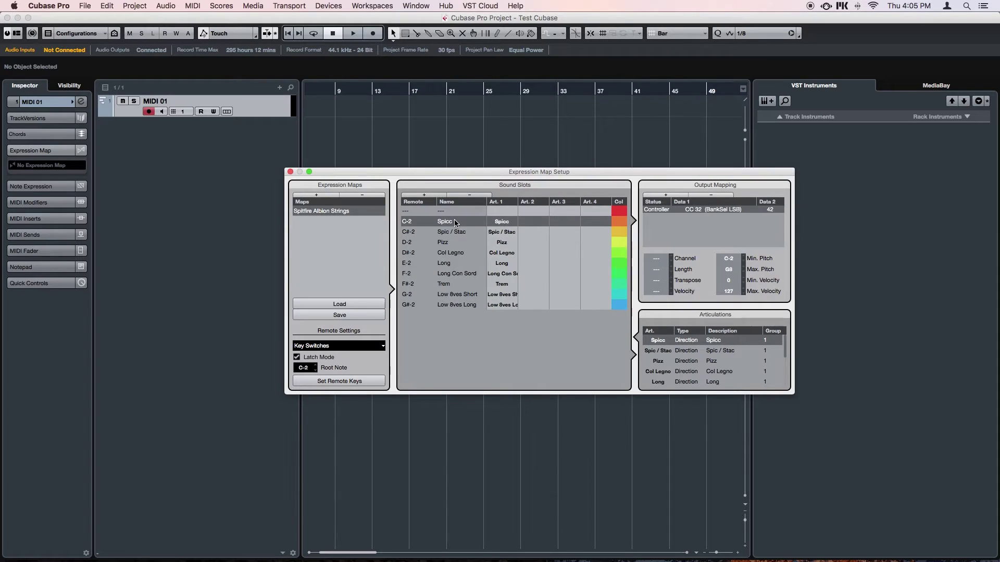
{"action": "left_click", "coordinate": [455, 233]}
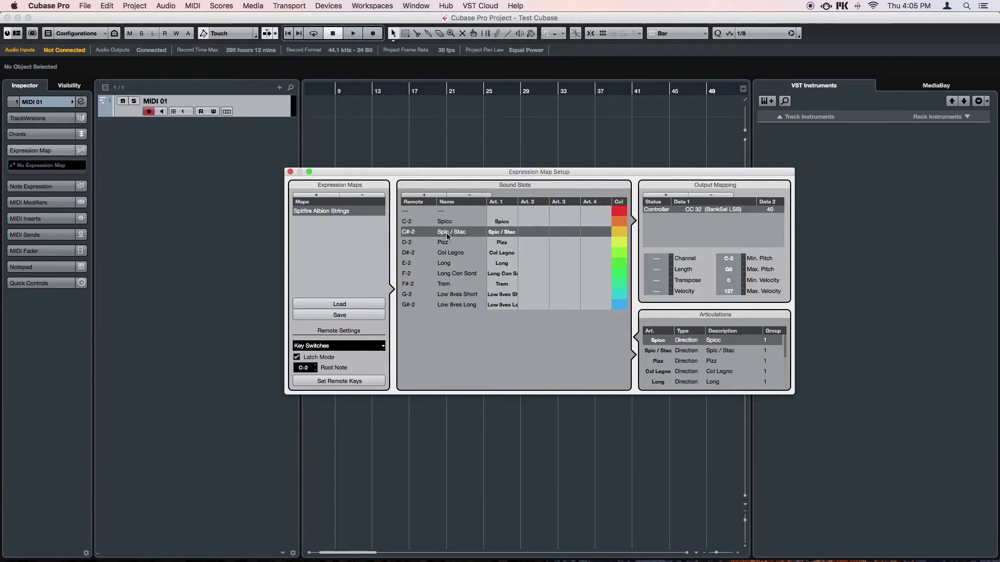
{"action": "left_click", "coordinate": [442, 243]}
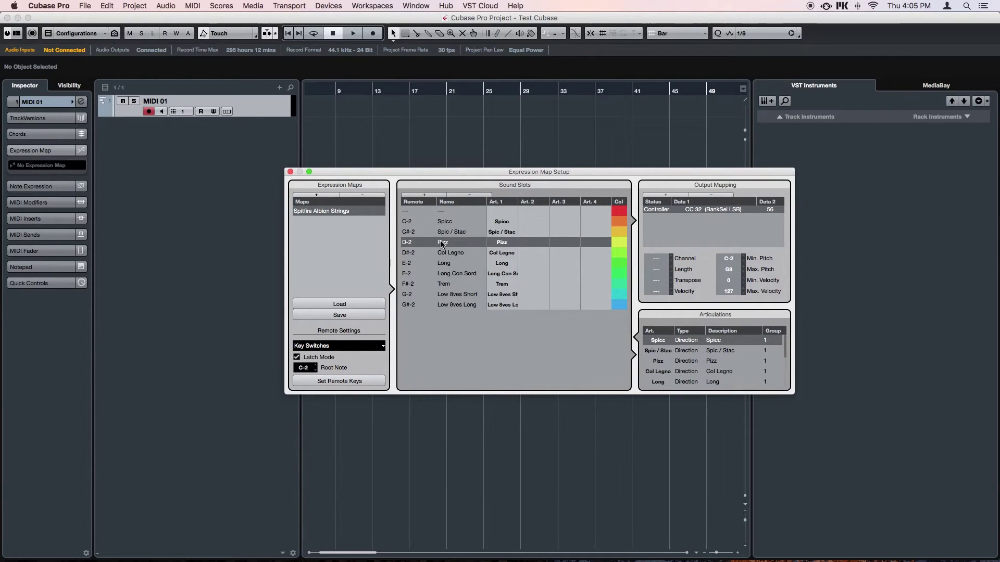
Check the Pizz remote key and controller without changes, then the Col Legno and empty reset slots.
{"action": "double_click", "coordinate": [409, 244]}
{"action": "left_click", "coordinate": [424, 243]}
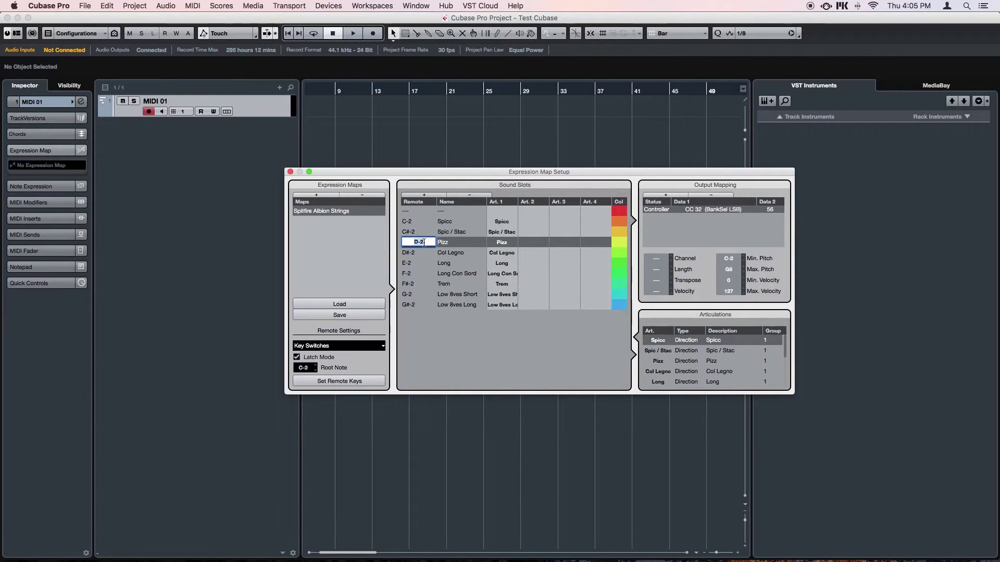
{"action": "left_click", "coordinate": [731, 213]}
{"action": "double_click", "coordinate": [718, 209]}
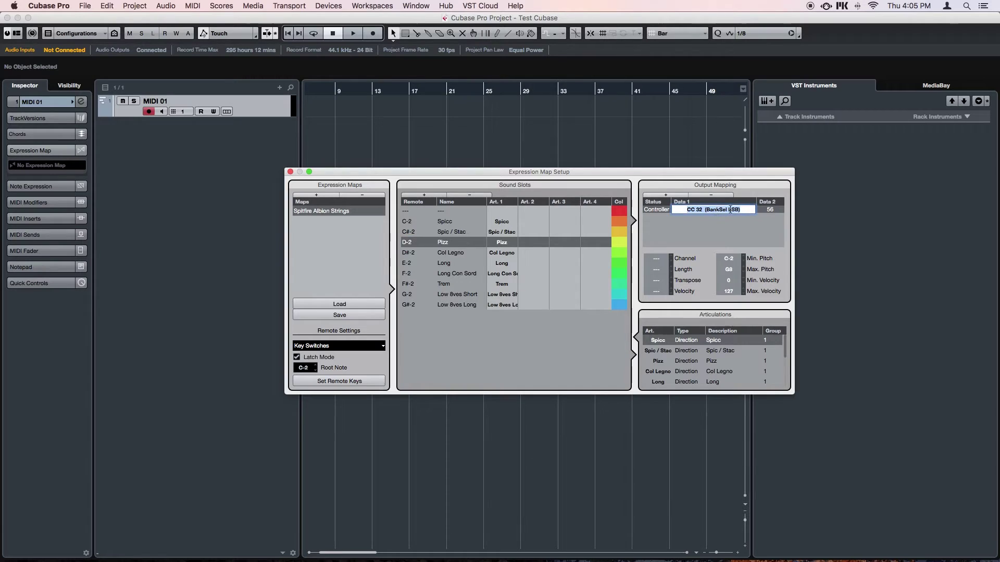
{"action": "left_click", "coordinate": [732, 228]}
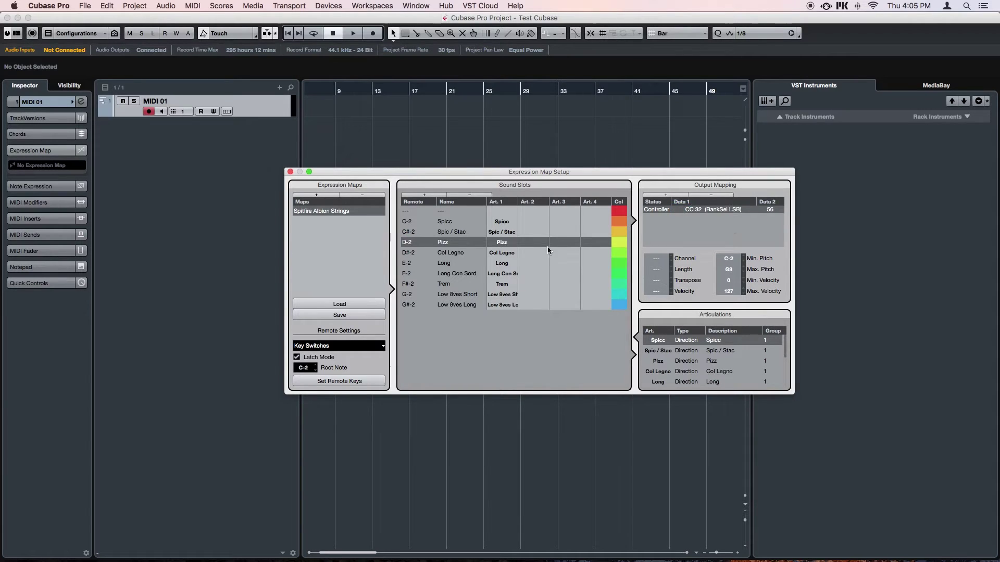
{"action": "left_click", "coordinate": [501, 254]}
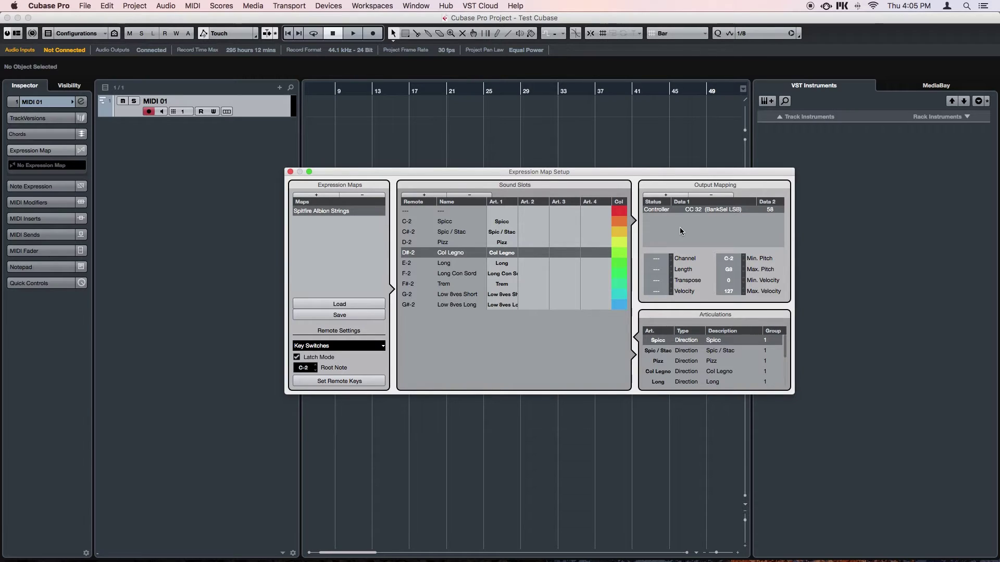
{"action": "left_click", "coordinate": [429, 212]}
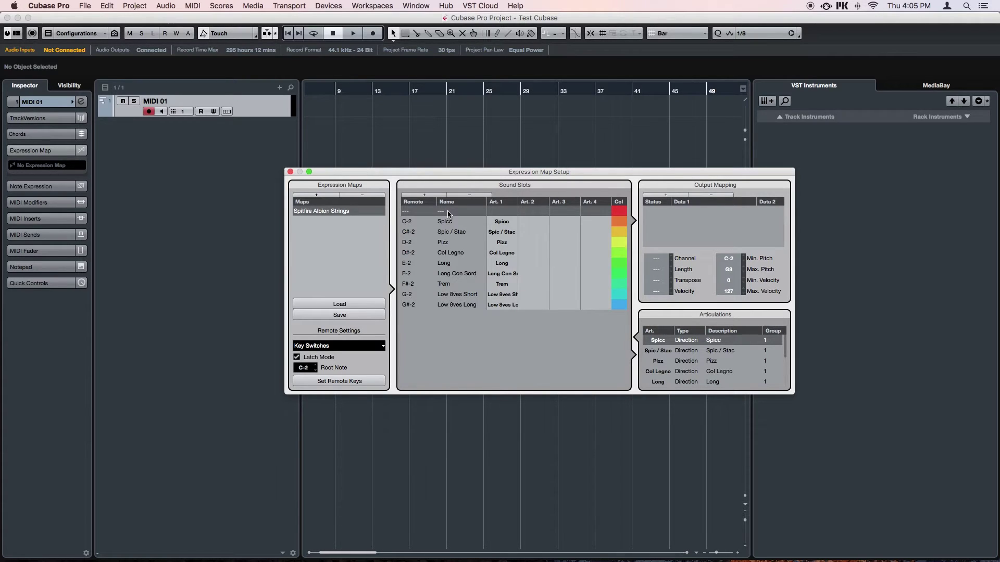
{"action": "left_click", "coordinate": [806, 557]}
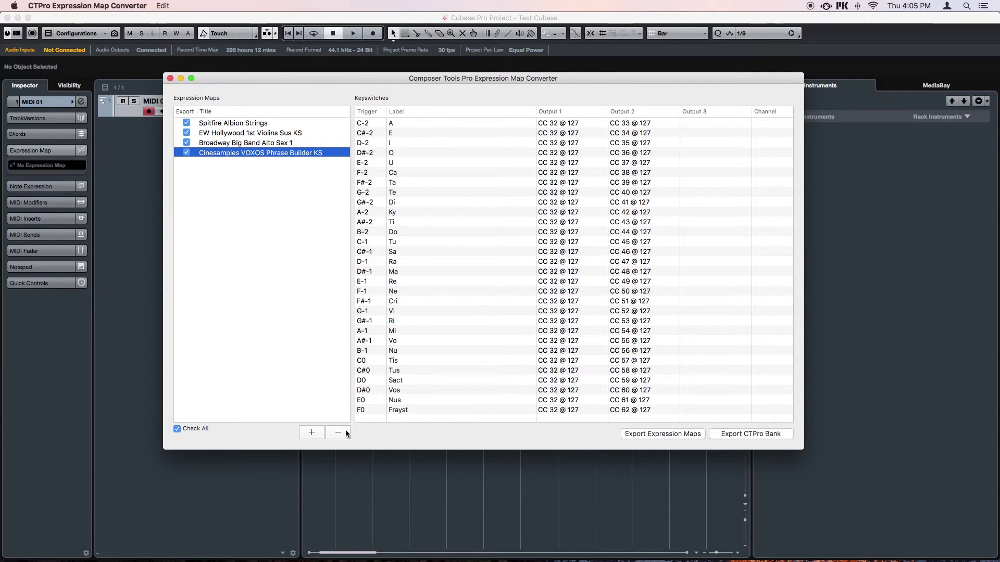
Add the Spitfire Albion Brass High/Low/Mid, Woods High/Low, VSL Flute 1 Full and VSL Piatti Series B maps.
{"action": "left_click", "coordinate": [311, 432]}
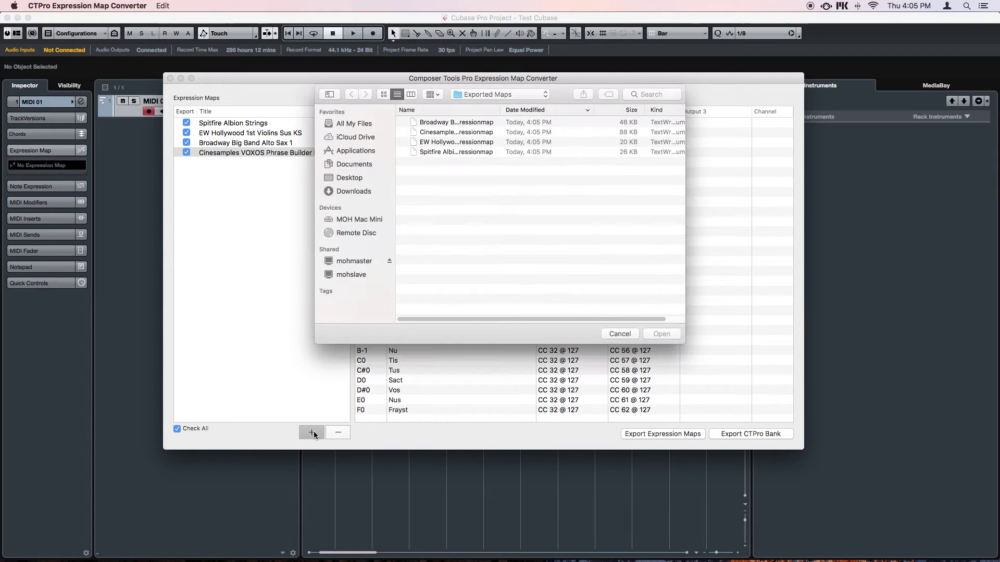
{"action": "left_click", "coordinate": [375, 180]}
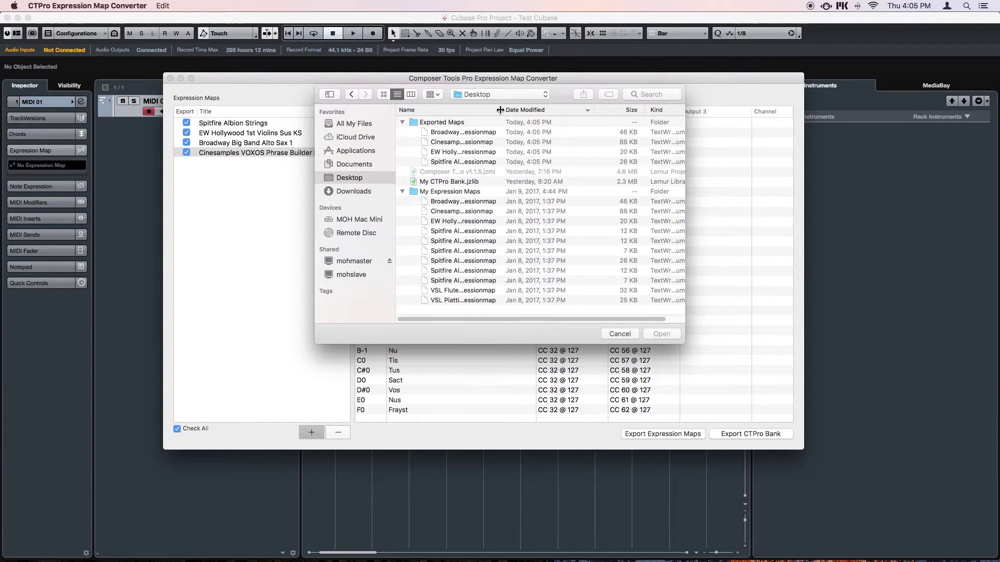
{"action": "left_click_drag", "start_coordinate": [500, 109], "coordinate": [594, 110]}
{"action": "left_click", "coordinate": [546, 231]}
{"action": "left_click", "coordinate": [544, 241], "text": "shift"}
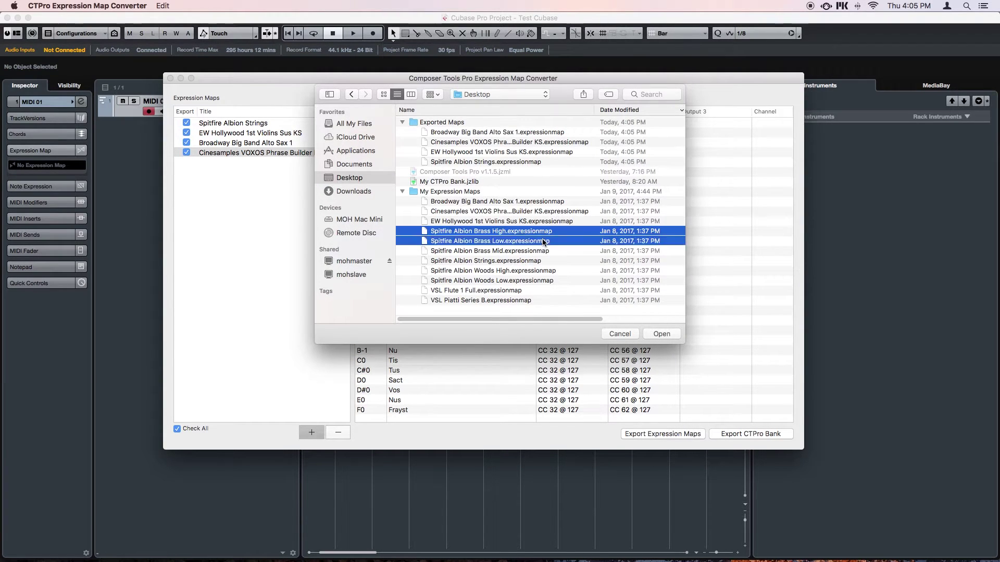
{"action": "left_click", "coordinate": [541, 250], "text": "shift"}
{"action": "left_click", "coordinate": [537, 271], "text": "super"}
{"action": "left_click", "coordinate": [532, 282], "text": "super"}
{"action": "left_click", "coordinate": [527, 291], "text": "super"}
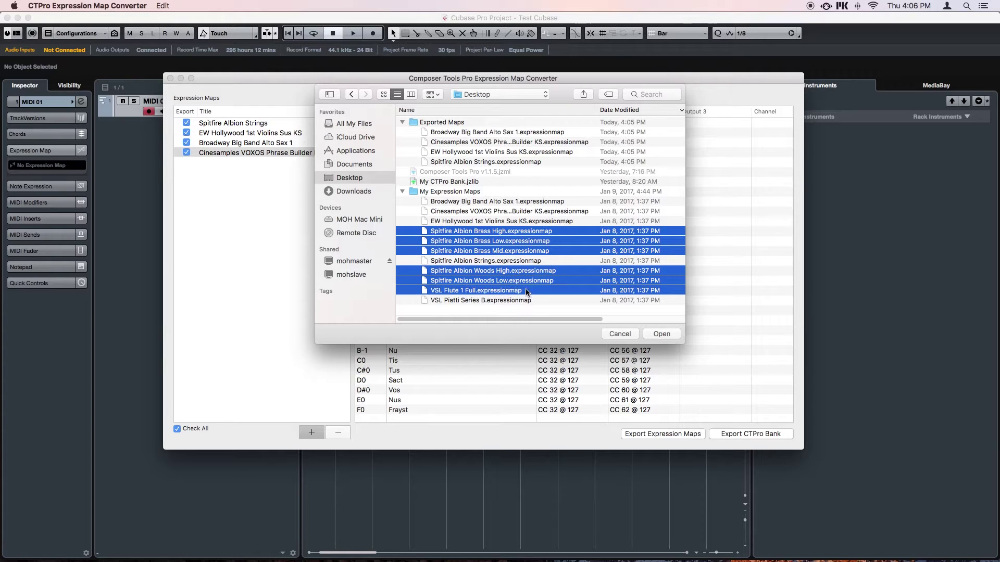
{"action": "left_click", "coordinate": [526, 301], "text": "super"}
{"action": "left_click", "coordinate": [661, 333]}
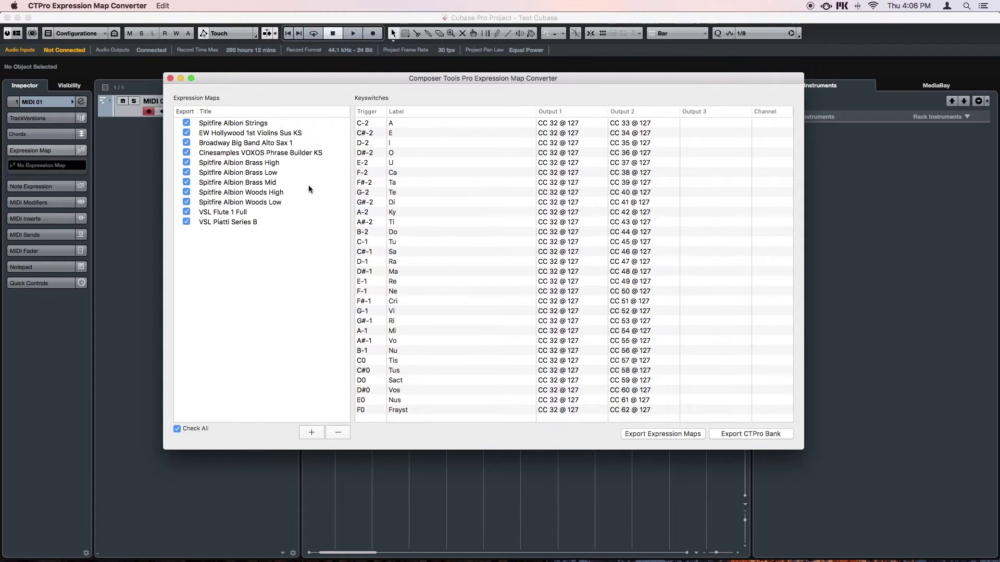
Step through the new maps' keyswitches from Spitfire Albion Brass High to VSL Piatti Series B.
{"action": "left_click", "coordinate": [296, 163]}
{"action": "key", "text": "Down"}
{"action": "key", "text": "Down"}
{"action": "key", "text": "Down"}
{"action": "key", "text": "Down"}
{"action": "key", "text": "Down"}
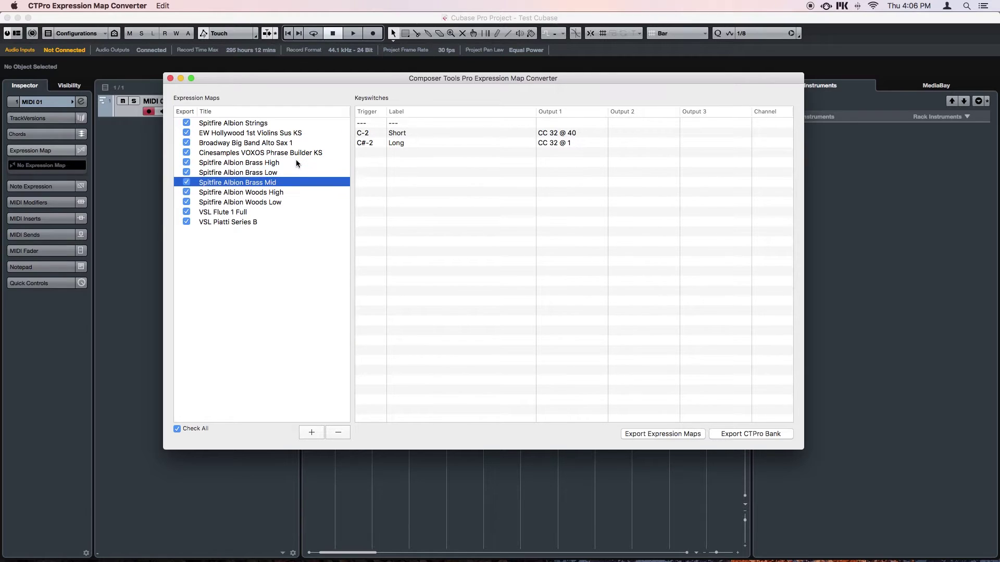
{"action": "key", "text": "Down"}
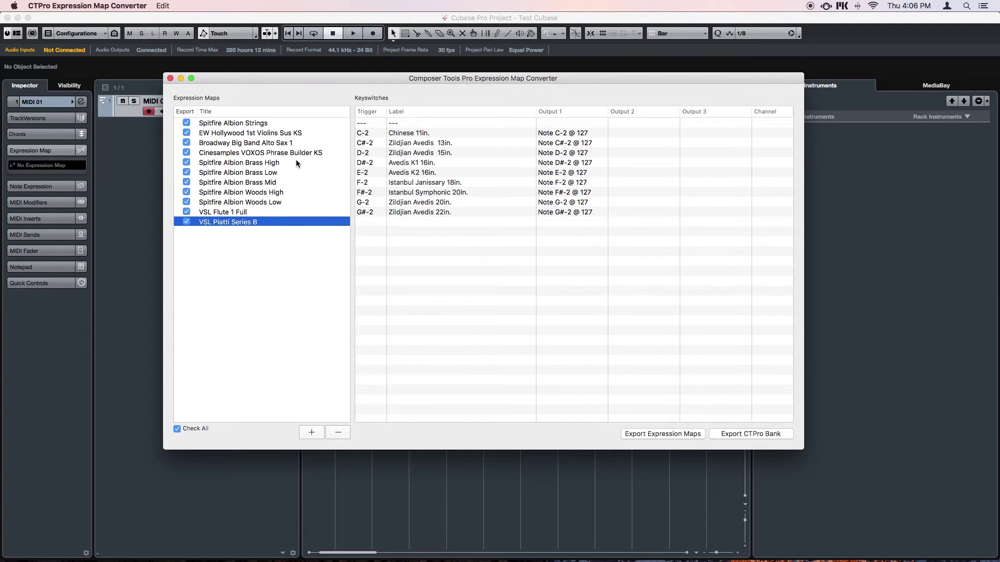
Export all checked maps as a CTPro bank named 'Bank from Maps'.
{"action": "left_click", "coordinate": [729, 435]}
{"action": "type", "text": "Bank from Ma"}
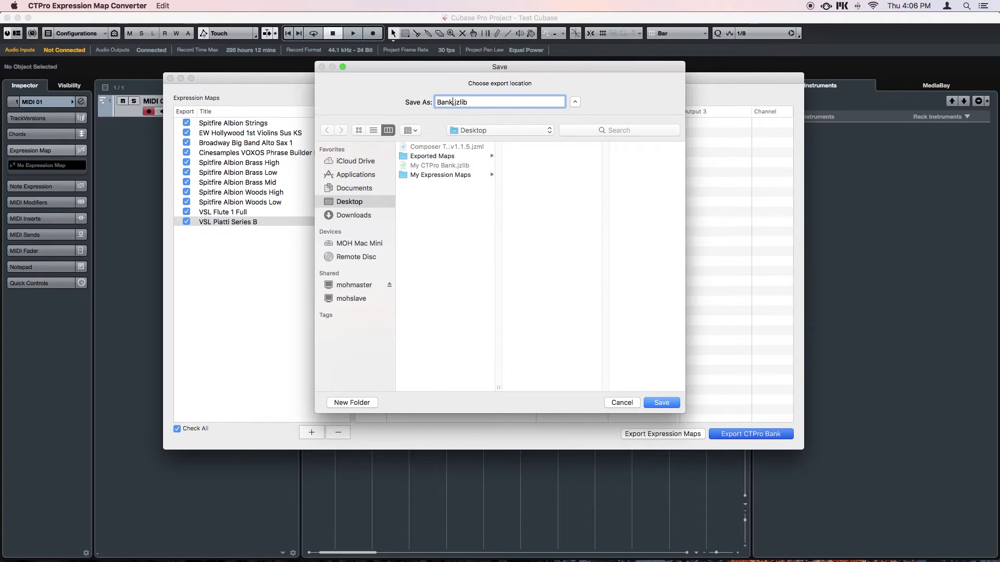
{"action": "type", "text": "ps"}
{"action": "key", "text": "Return"}
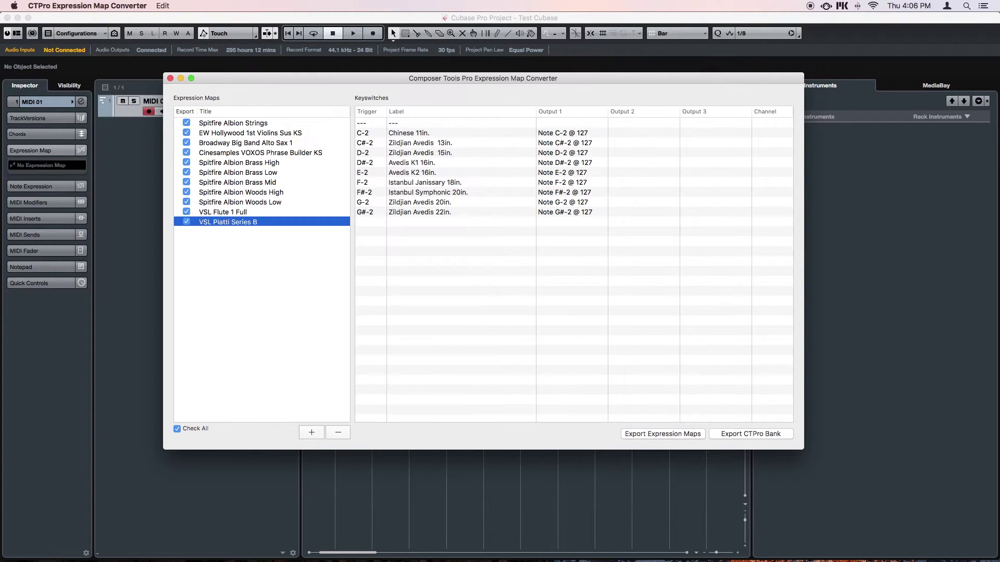
Import Bank from Maps.jzlib from the Desktop into the Lemur project's Banks container.
{"action": "left_click", "coordinate": [798, 544]}
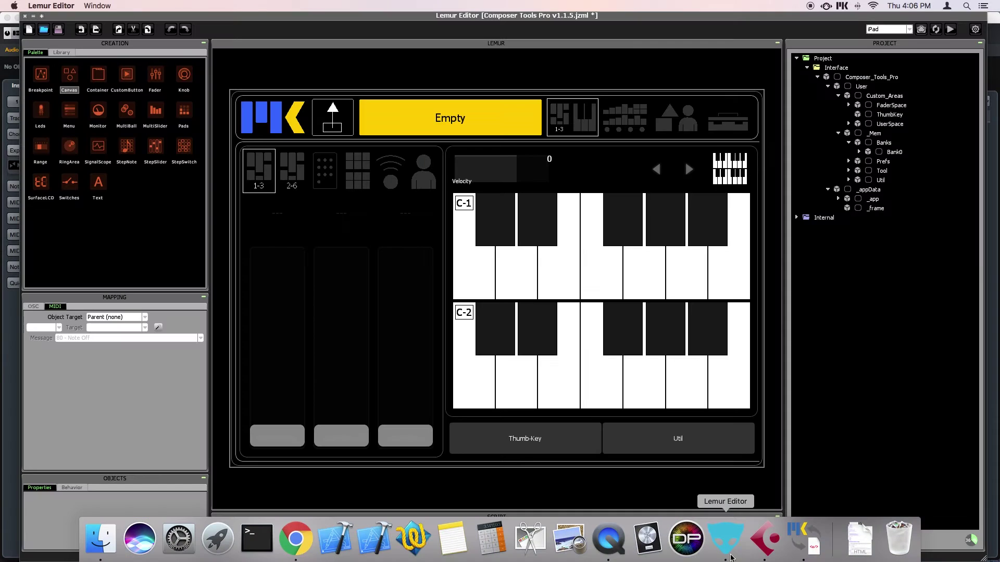
{"action": "left_click", "coordinate": [884, 143]}
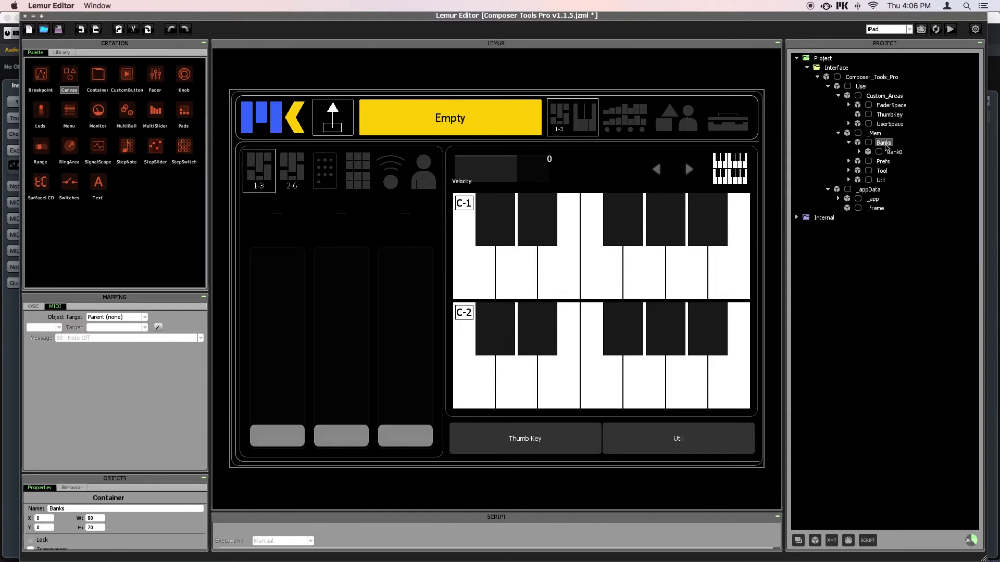
{"action": "right_click", "coordinate": [885, 144]}
{"action": "left_click", "coordinate": [896, 208]}
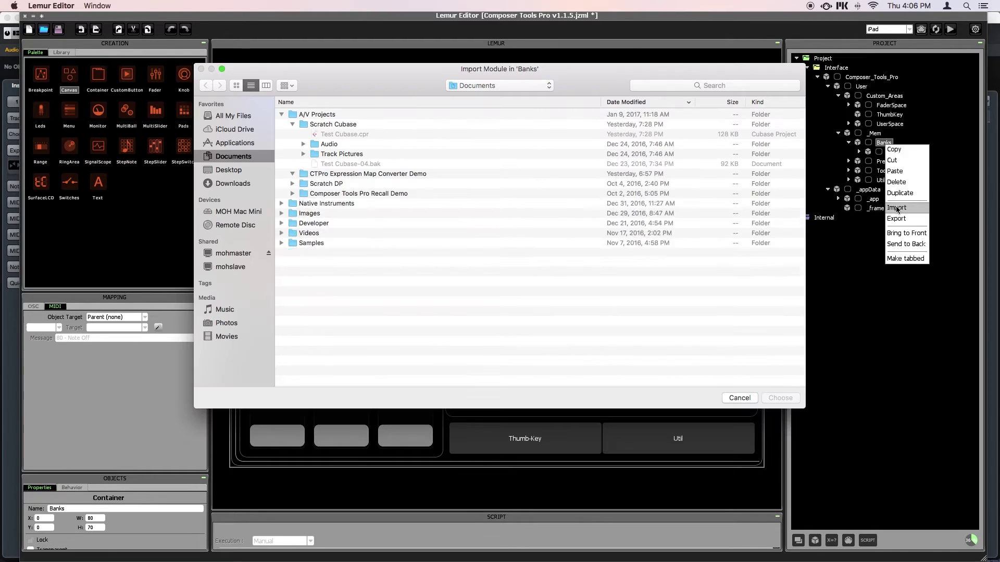
{"action": "left_click", "coordinate": [245, 172]}
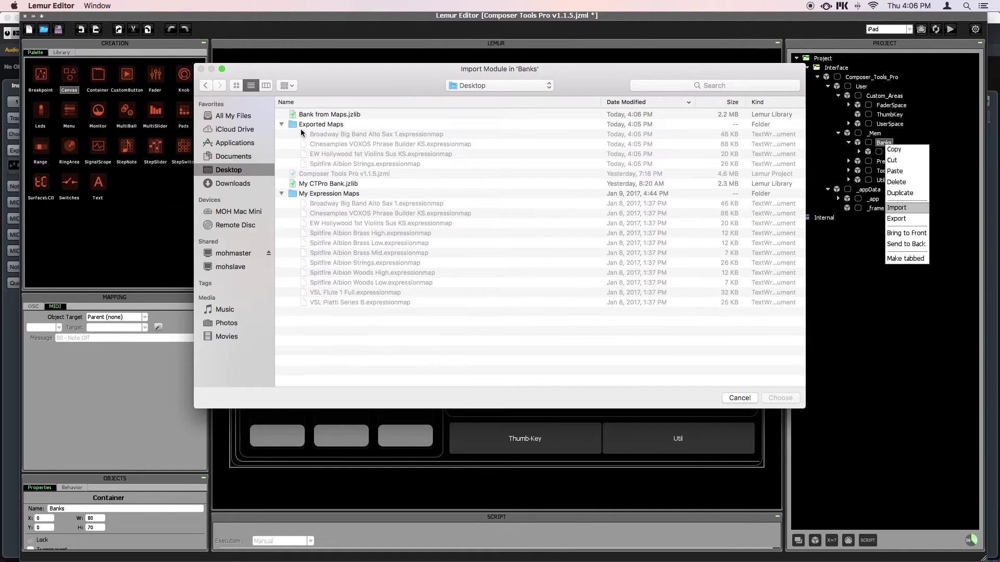
{"action": "left_click", "coordinate": [324, 115]}
{"action": "double_click", "coordinate": [323, 114]}
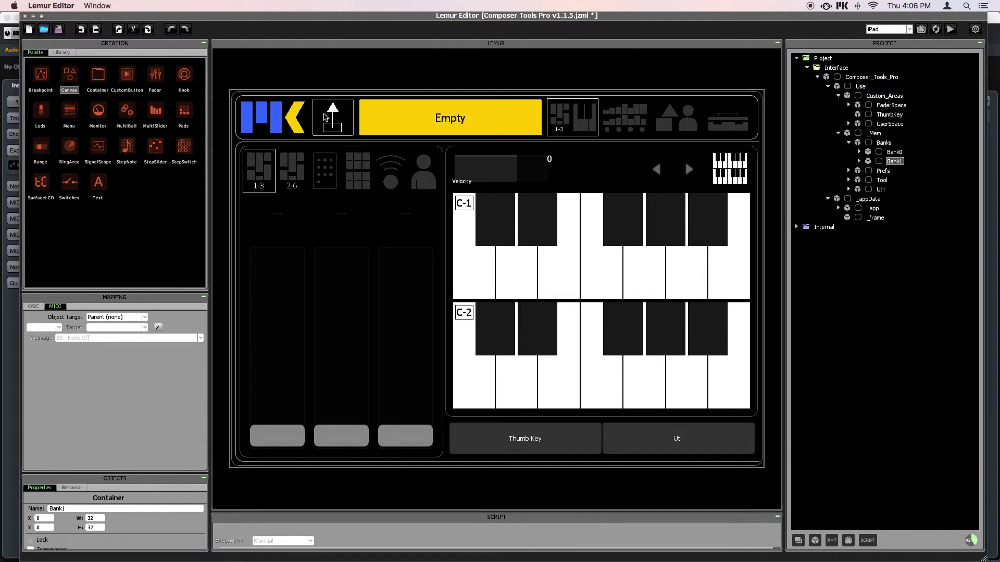
Load Spitfire Albion Strings from Bank1 slot 256 and toggle its keys between note/CC and articulation labels.
{"action": "left_click", "coordinate": [326, 117]}
{"action": "left_click", "coordinate": [331, 123]}
{"action": "left_click", "coordinate": [386, 168]}
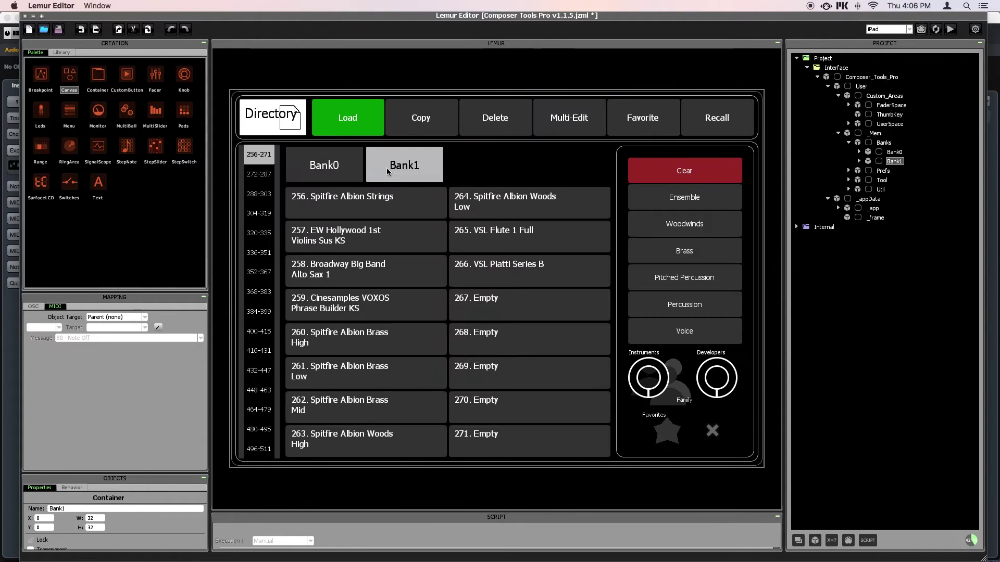
{"action": "left_click", "coordinate": [372, 205]}
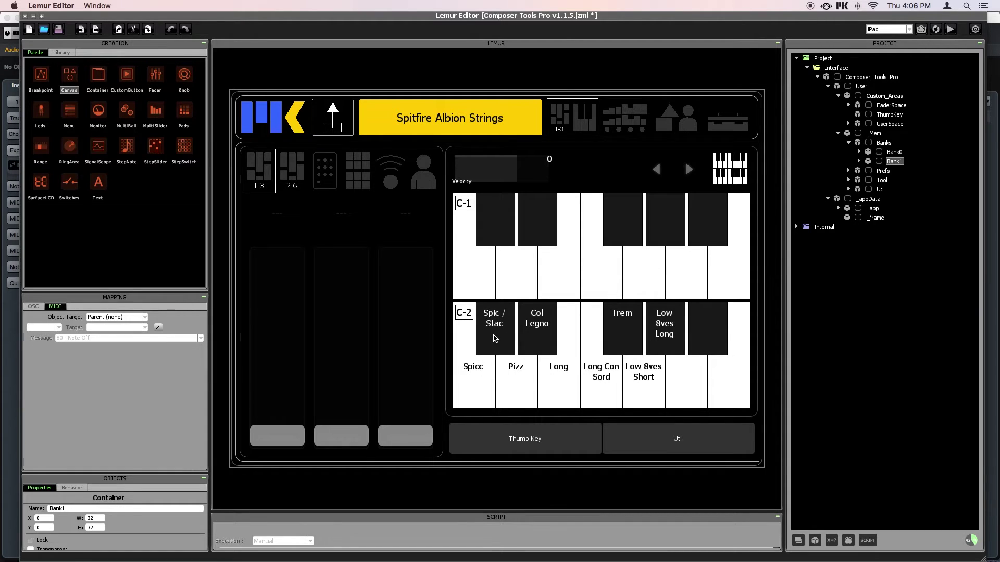
{"action": "left_click", "coordinate": [701, 175]}
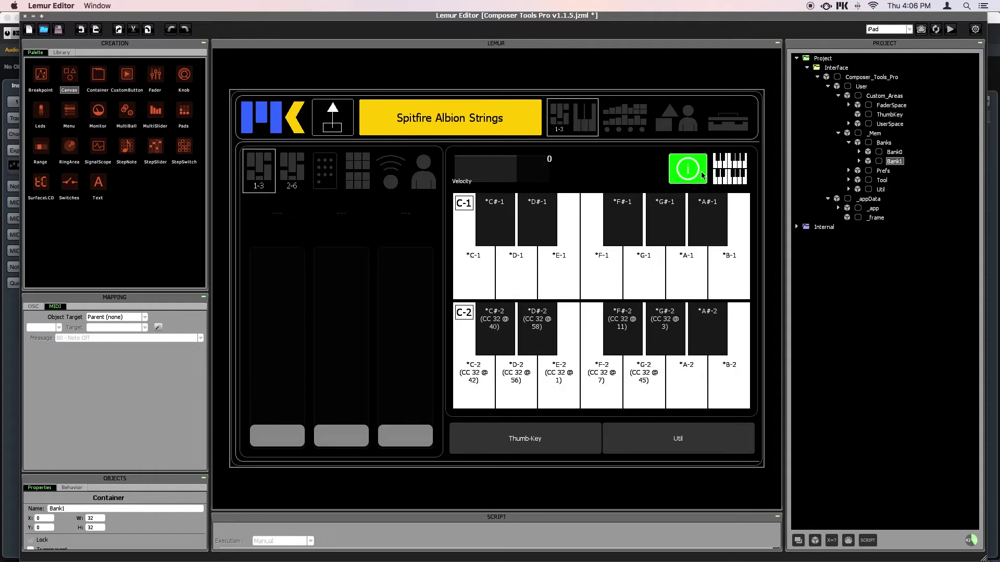
{"action": "left_click", "coordinate": [701, 170]}
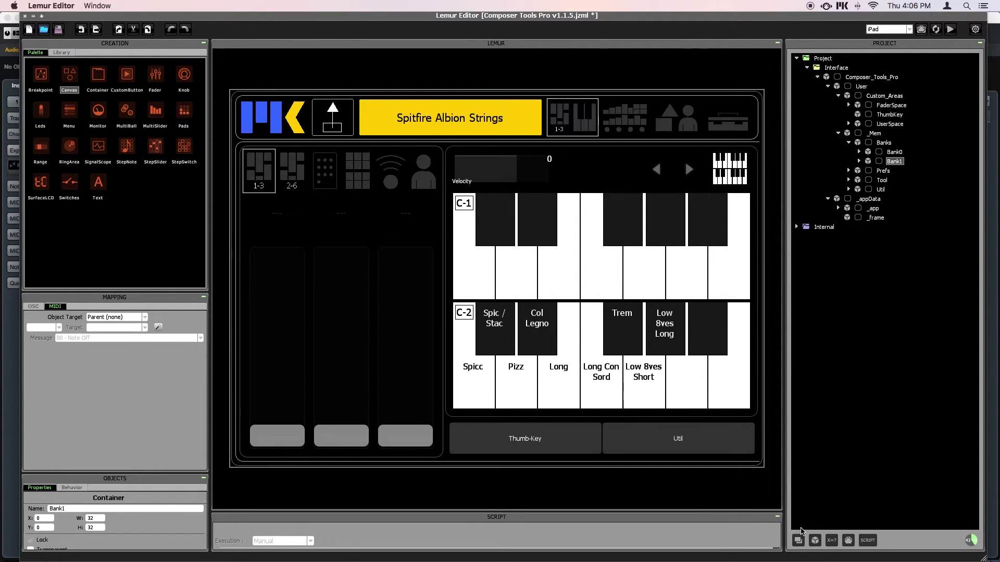
{"action": "left_click", "coordinate": [803, 547]}
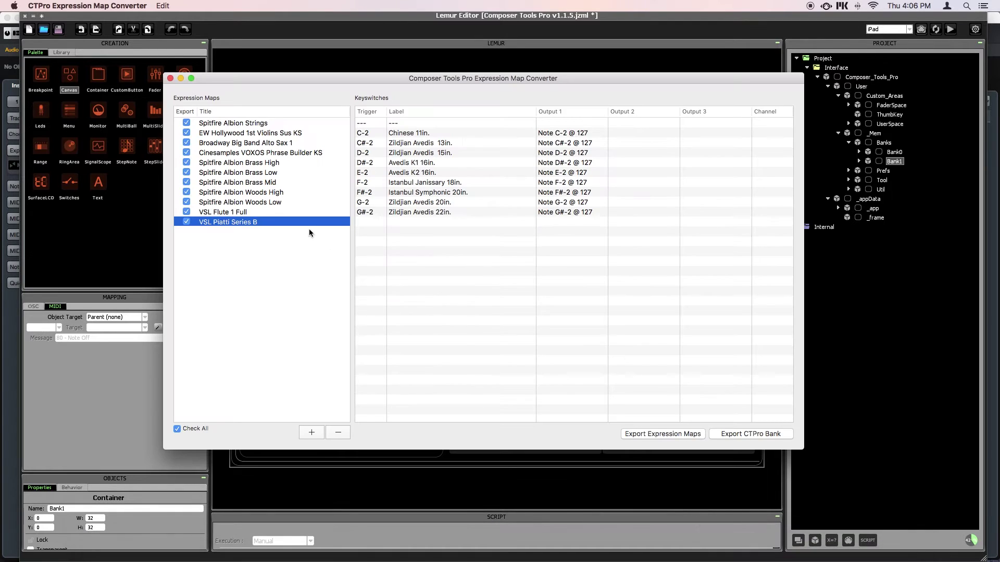
Compare Spitfire Albion Strings' C-2 Spicc keyswitch with Lemur's keys, labelled with notes and CC 32 values.
{"action": "left_click", "coordinate": [262, 125]}
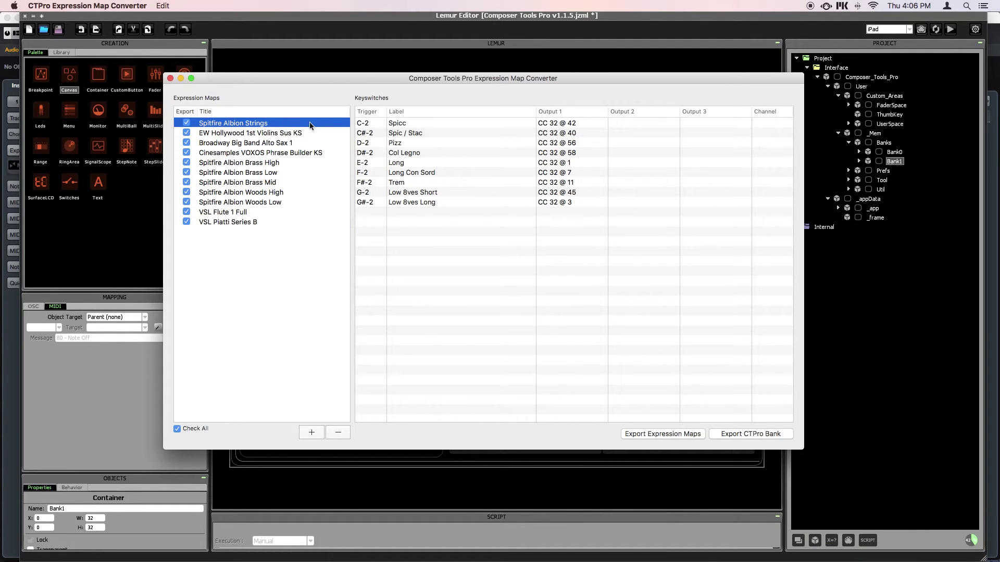
{"action": "left_click", "coordinate": [372, 126]}
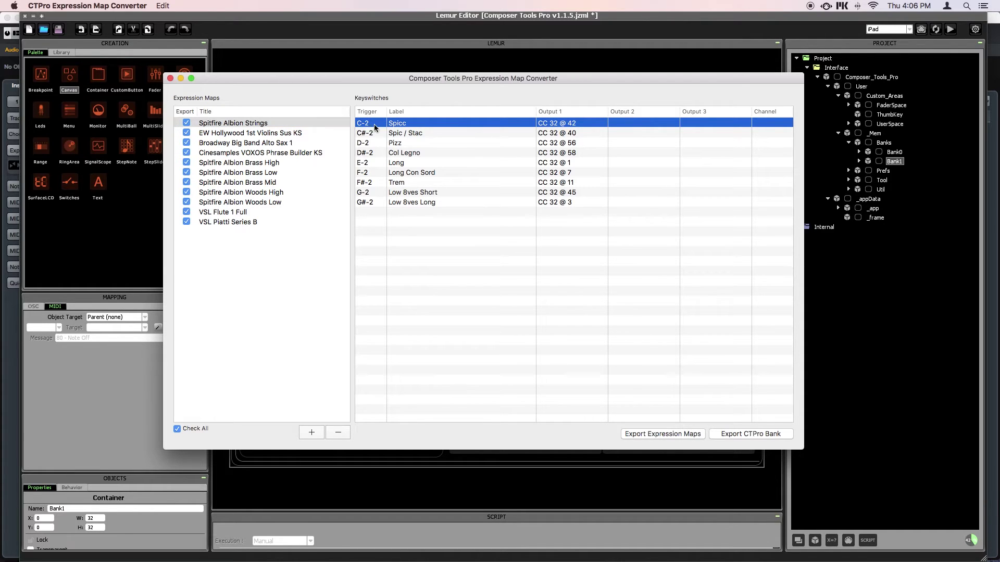
{"action": "left_click", "coordinate": [445, 59]}
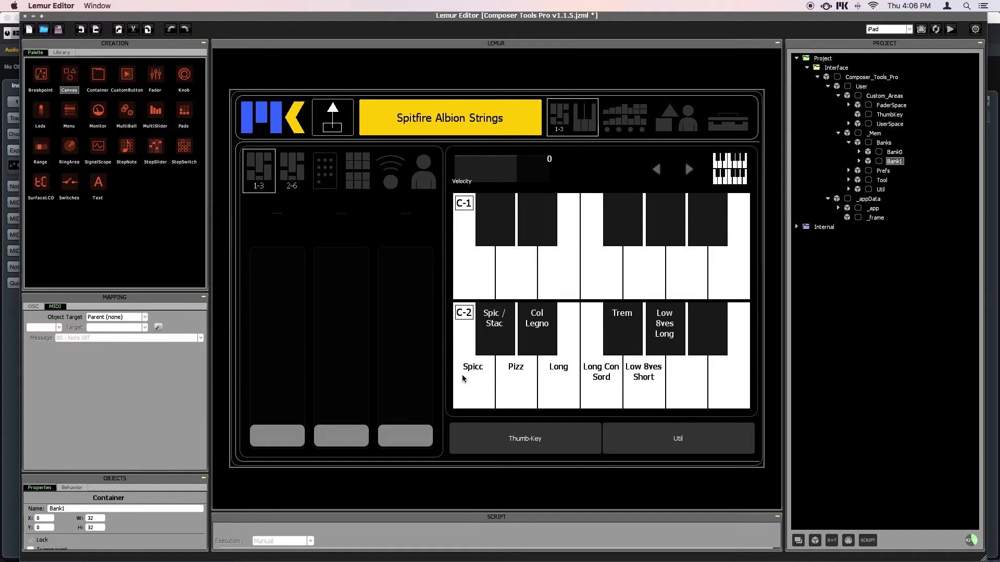
{"action": "left_click", "coordinate": [823, 551]}
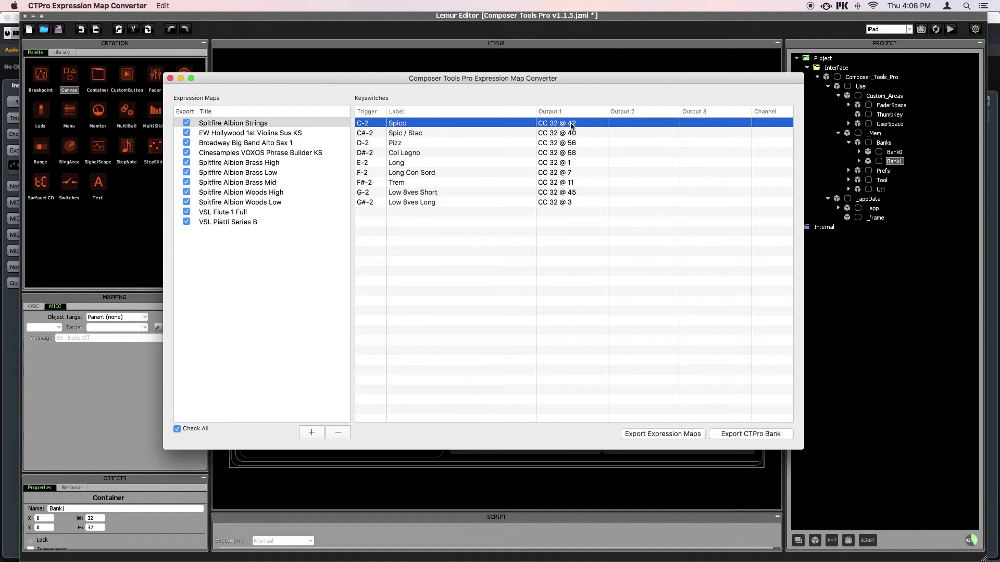
{"action": "left_click", "coordinate": [618, 52]}
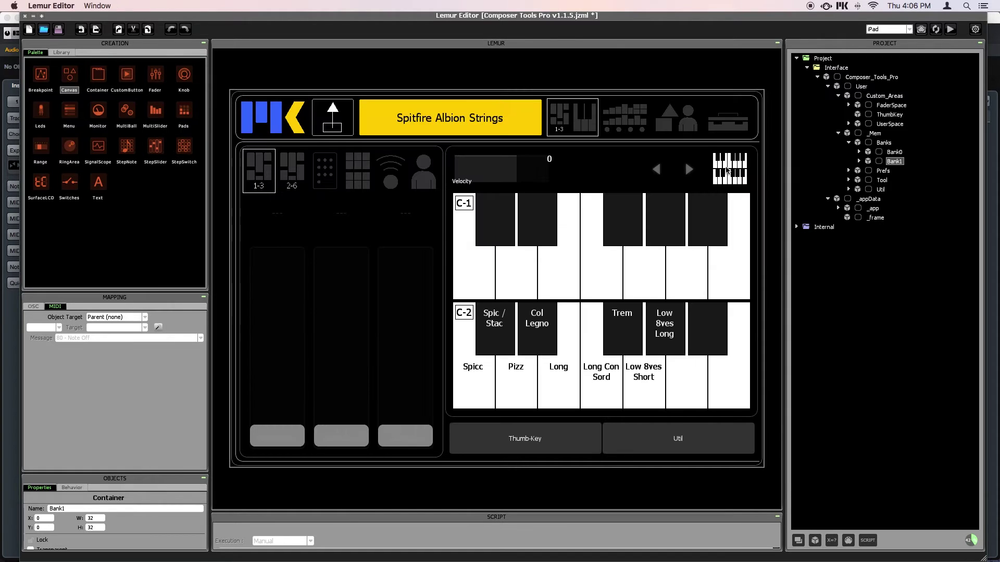
{"action": "left_click", "coordinate": [727, 169]}
{"action": "left_click", "coordinate": [671, 168]}
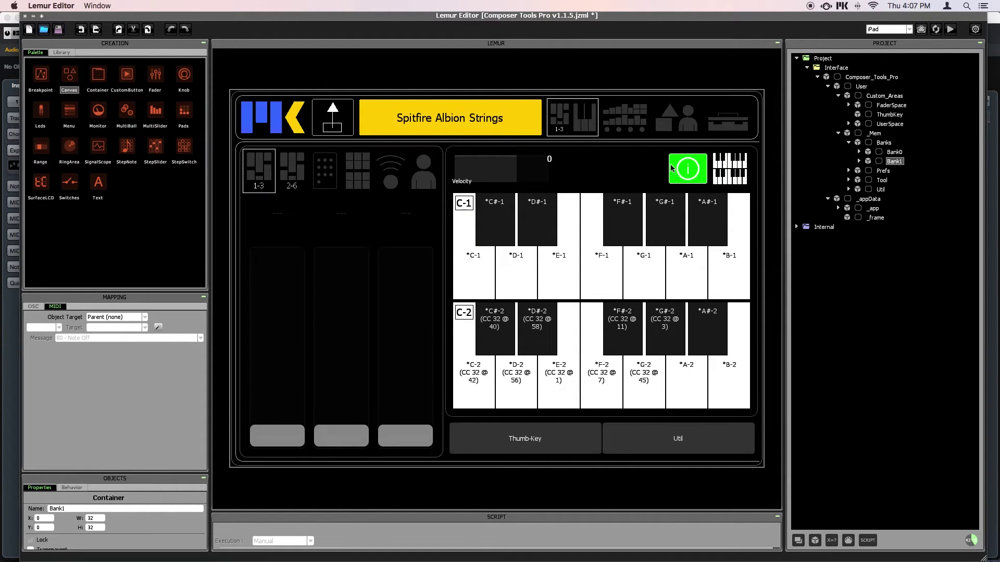
Enter edit mode and open the Spicc and Spic / Stac keyswitch settings (C#-2, CC 32 @ 40), playing its note.
{"action": "left_click", "coordinate": [670, 164]}
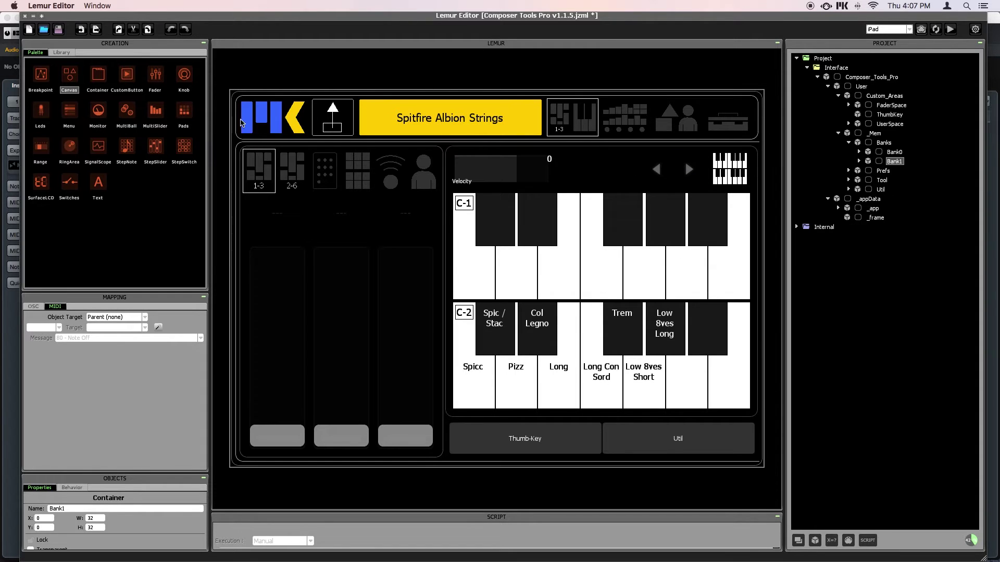
{"action": "left_click", "coordinate": [493, 120]}
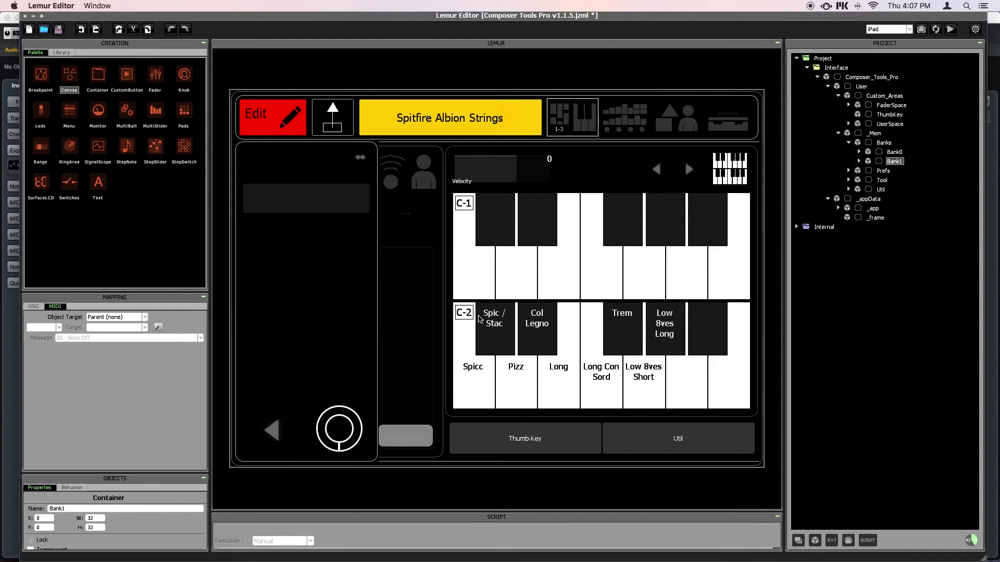
{"action": "left_click", "coordinate": [475, 380]}
{"action": "left_click", "coordinate": [491, 337]}
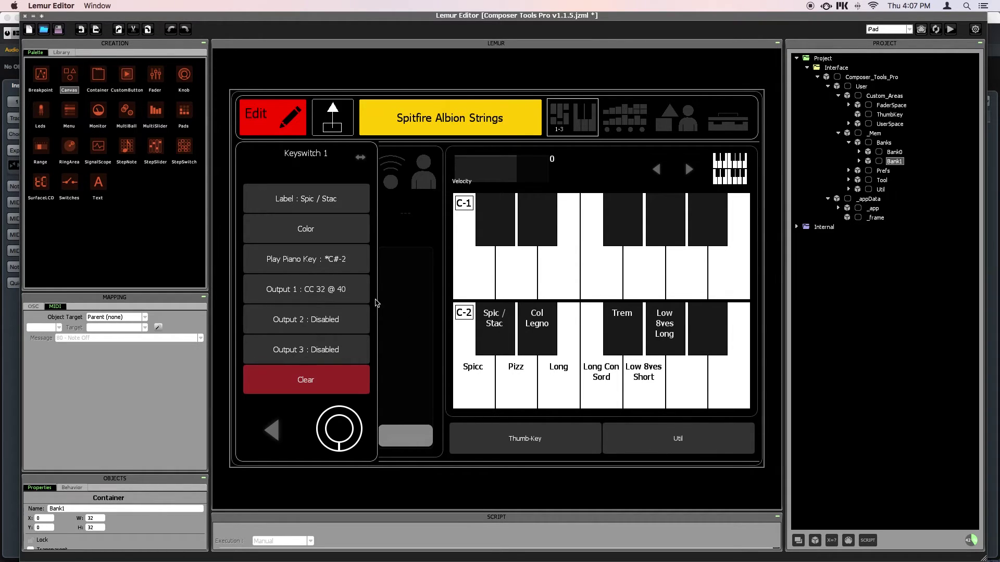
{"action": "left_click", "coordinate": [356, 276]}
{"action": "left_click", "coordinate": [355, 276]}
Set Play Piano Key to Exclusive in Keyswitch Setup and show note and CC labels.
{"action": "left_click", "coordinate": [432, 229]}
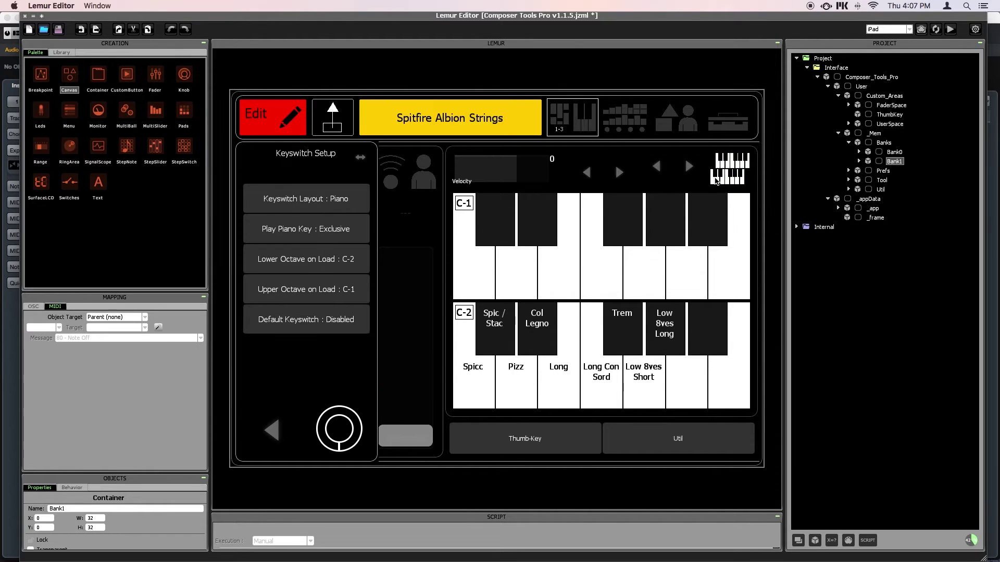
{"action": "left_click", "coordinate": [357, 228]}
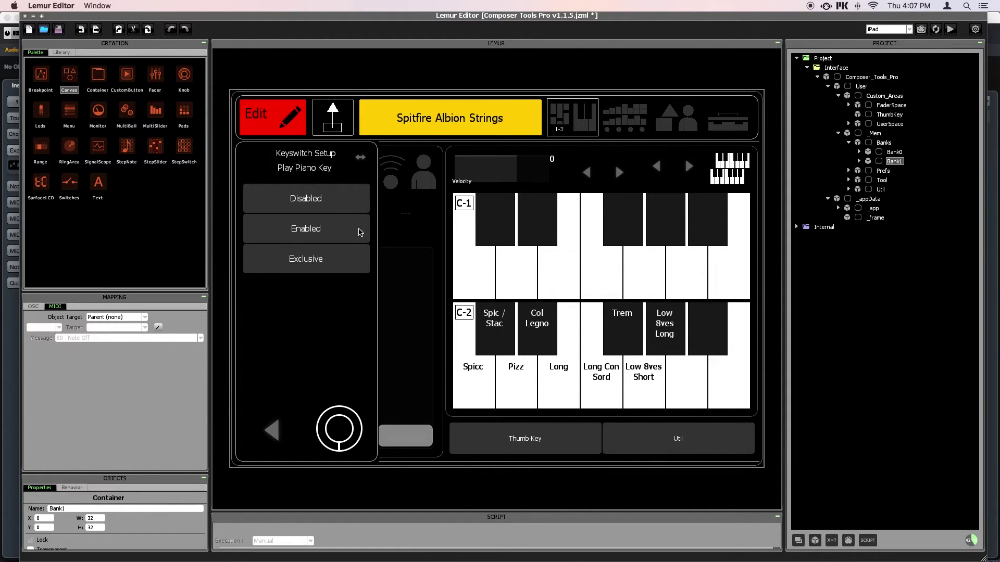
{"action": "left_click", "coordinate": [336, 263]}
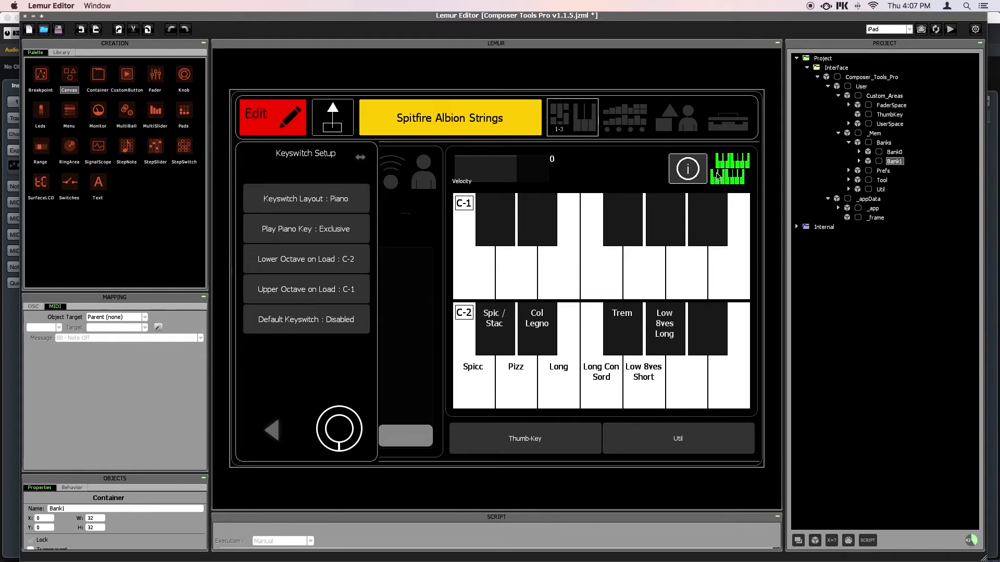
{"action": "left_click", "coordinate": [688, 175]}
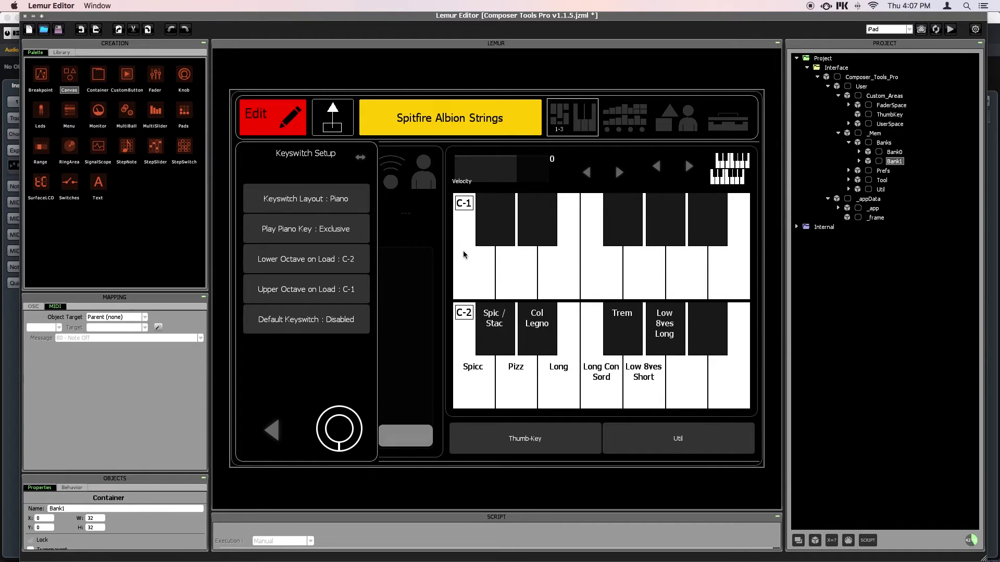
Try Play Piano Key as Disabled while viewing CC 32 labels, then return it to Exclusive.
{"action": "left_click", "coordinate": [353, 233]}
{"action": "left_click", "coordinate": [344, 205]}
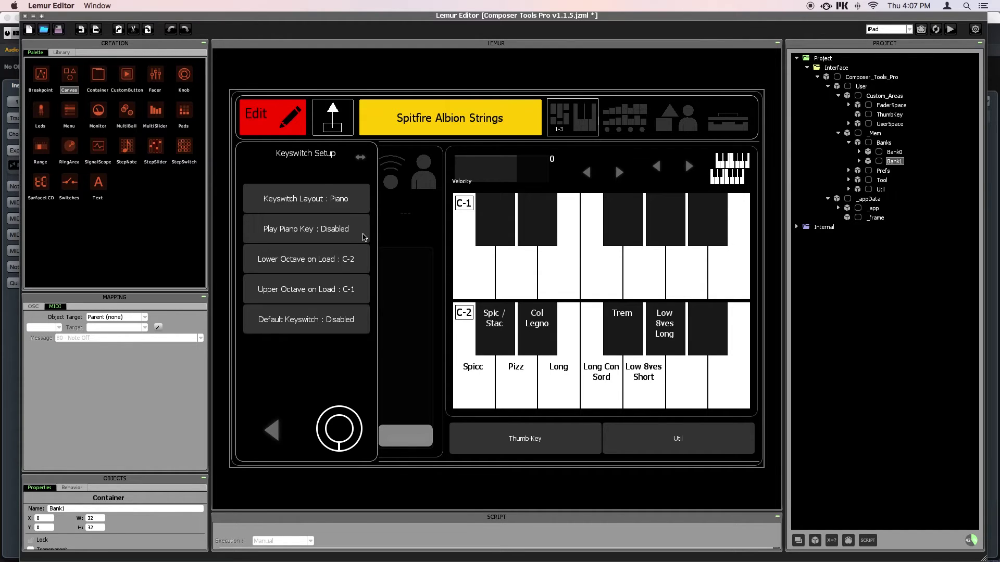
{"action": "left_click", "coordinate": [712, 174]}
{"action": "left_click", "coordinate": [688, 169]}
{"action": "left_click", "coordinate": [326, 234]}
{"action": "left_click", "coordinate": [326, 258]}
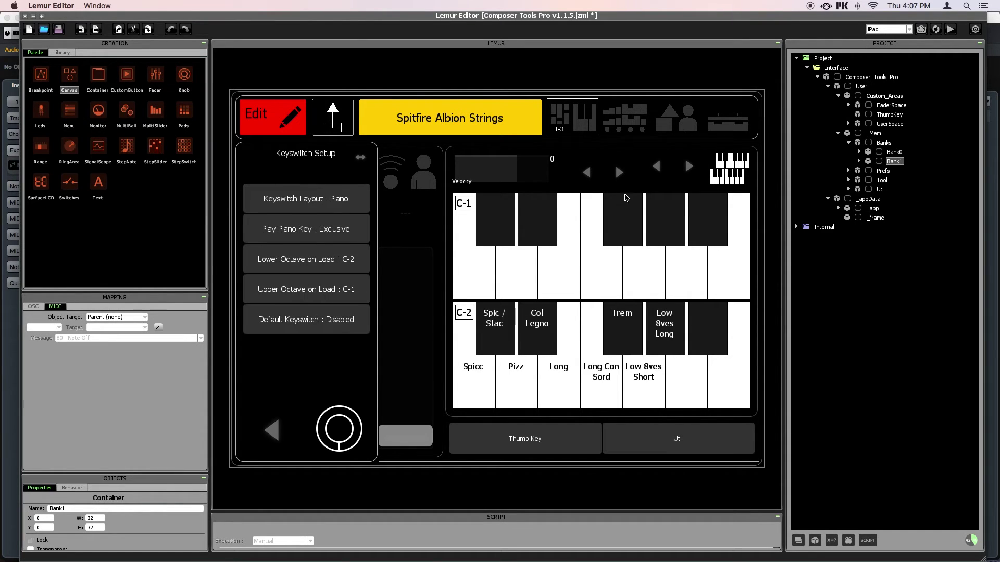
{"action": "left_click", "coordinate": [721, 182]}
Switch Play Piano Key to Disabled to check CC labels, then set it back to Exclusive.
{"action": "left_click", "coordinate": [348, 234]}
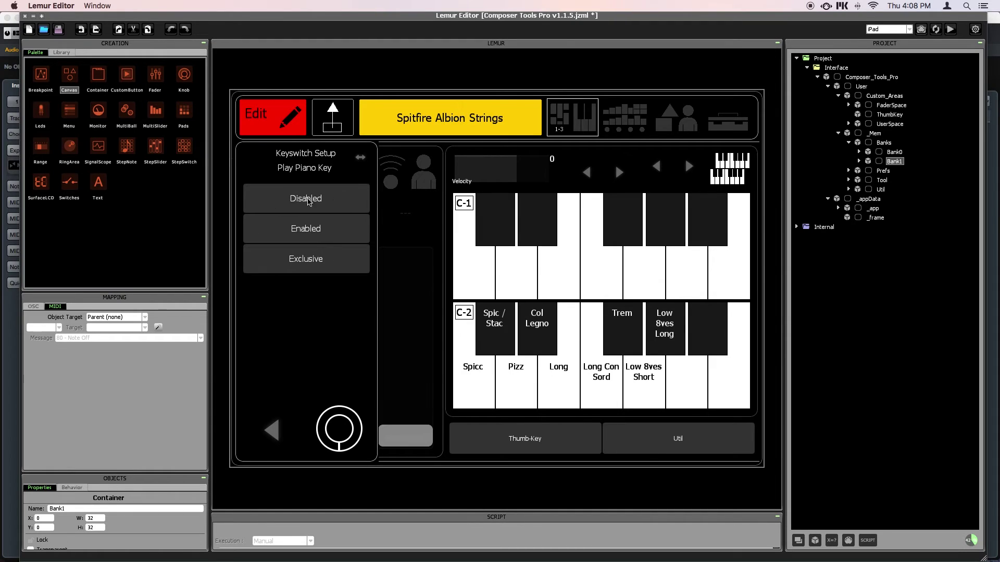
{"action": "left_click", "coordinate": [326, 202]}
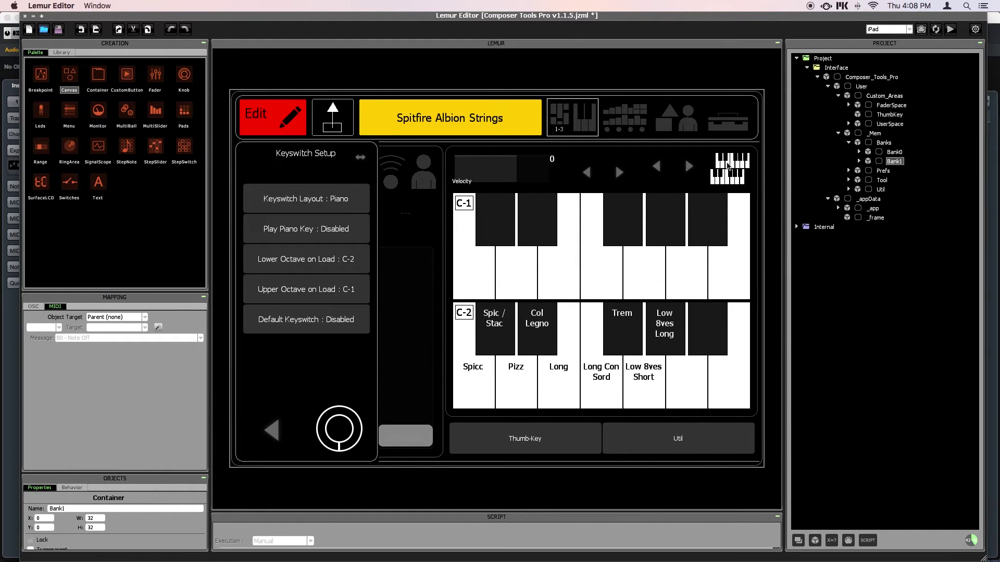
{"action": "left_click", "coordinate": [699, 166]}
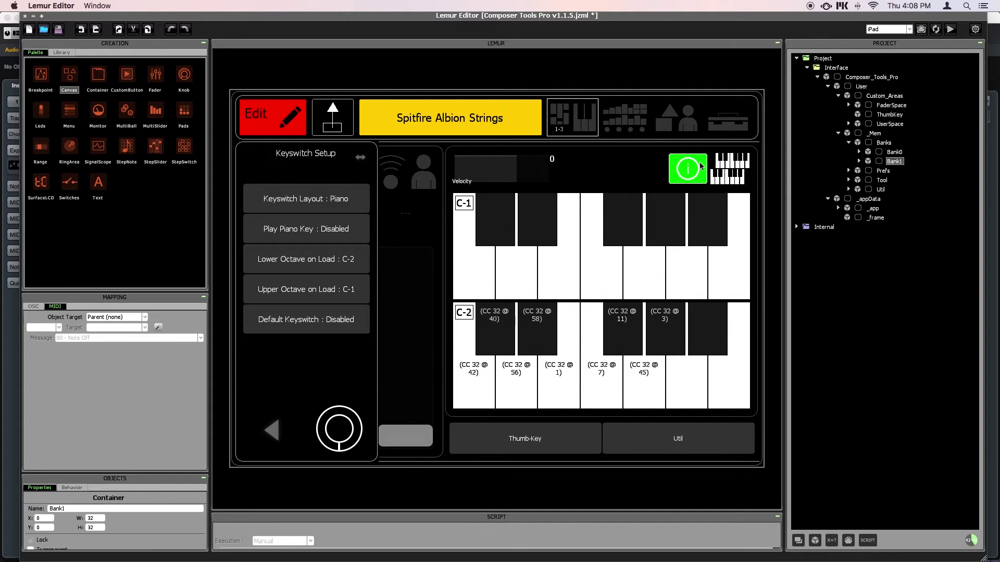
{"action": "left_click", "coordinate": [699, 166]}
{"action": "left_click", "coordinate": [327, 221]}
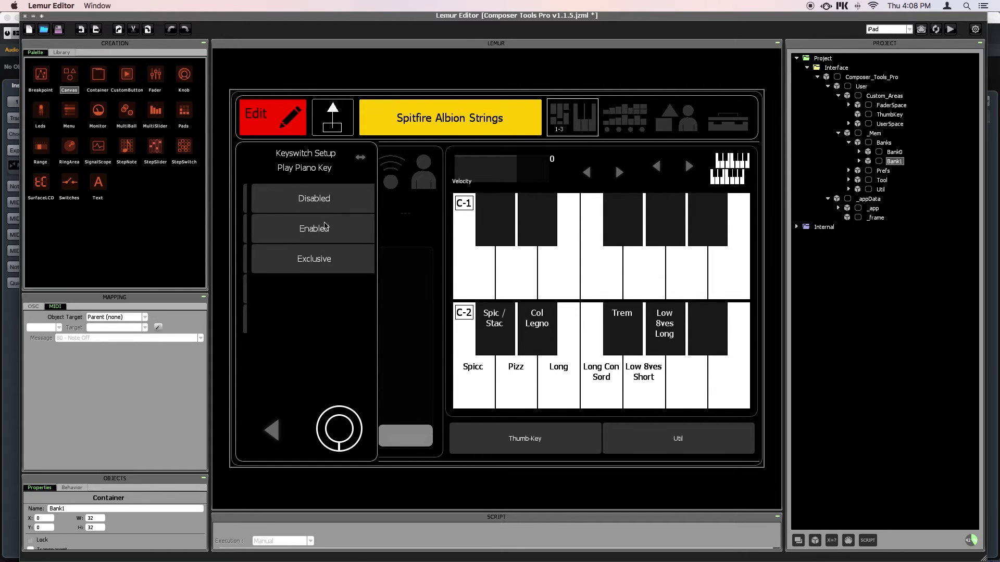
{"action": "left_click", "coordinate": [317, 265]}
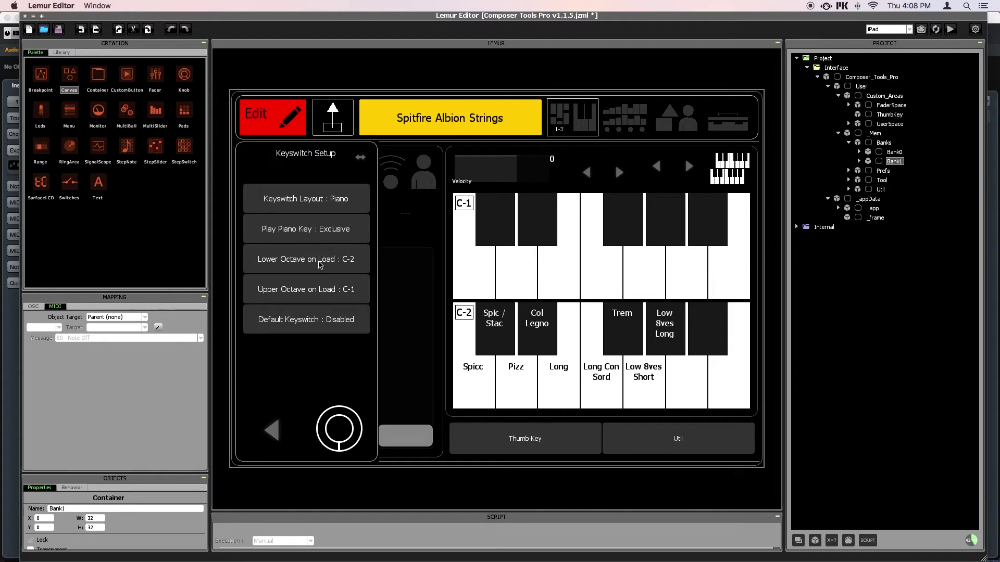
{"action": "left_click", "coordinate": [825, 552]}
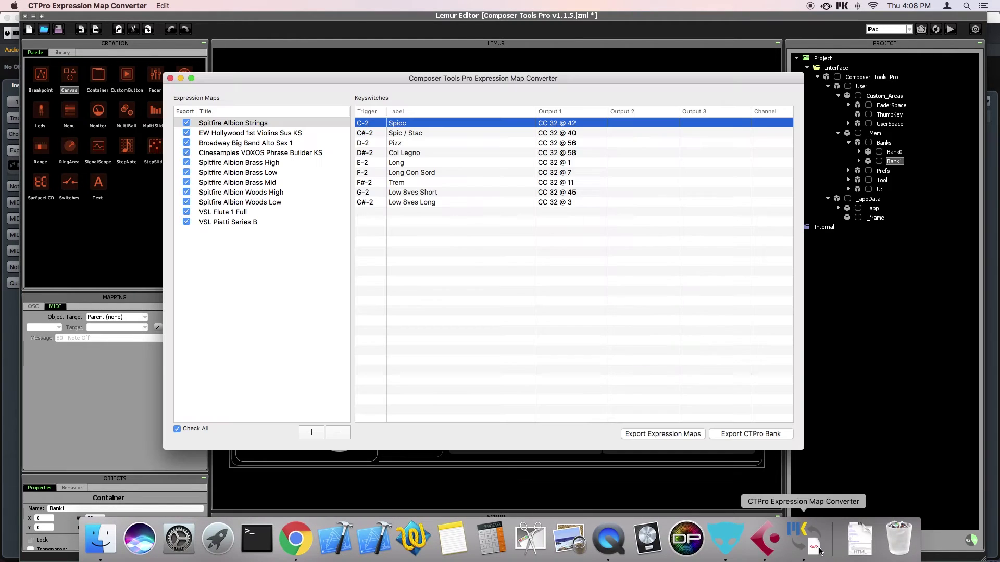
Check VSL Piatti Series B's Chinese 11in. keyswitch, then load slot 266 in Lemur with note labels.
{"action": "left_click", "coordinate": [289, 224]}
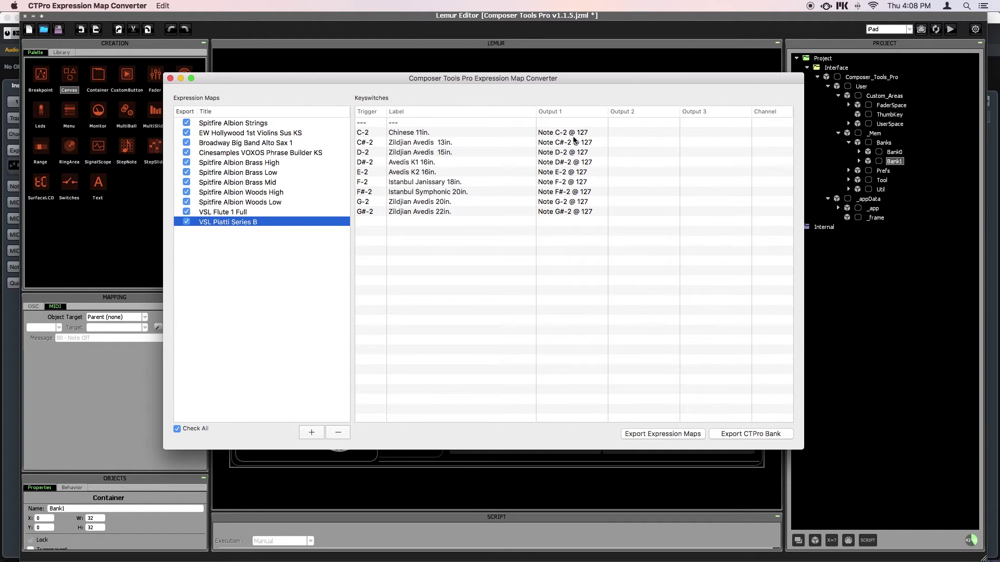
{"action": "left_click", "coordinate": [372, 134]}
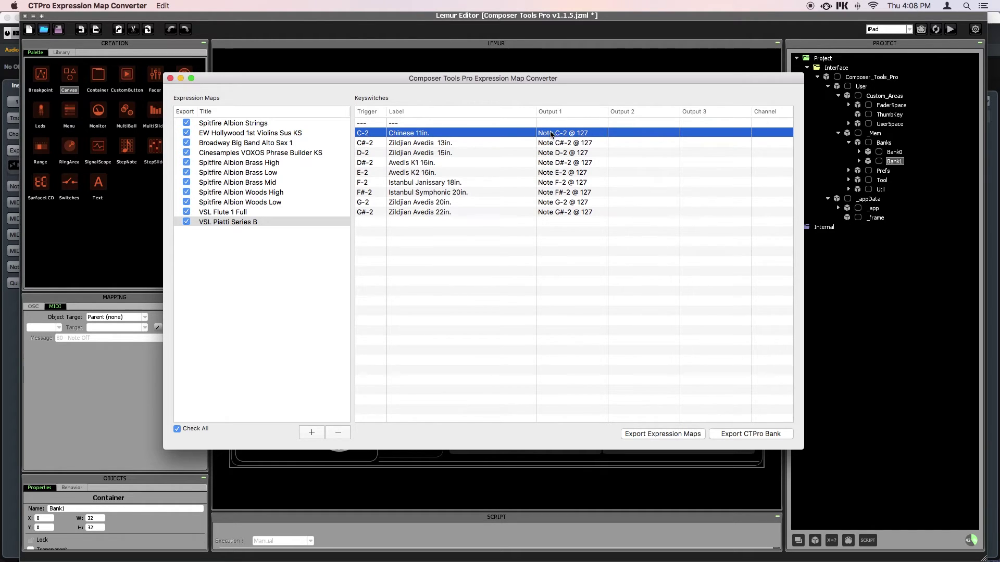
{"action": "left_click", "coordinate": [836, 204]}
{"action": "left_click", "coordinate": [281, 115]}
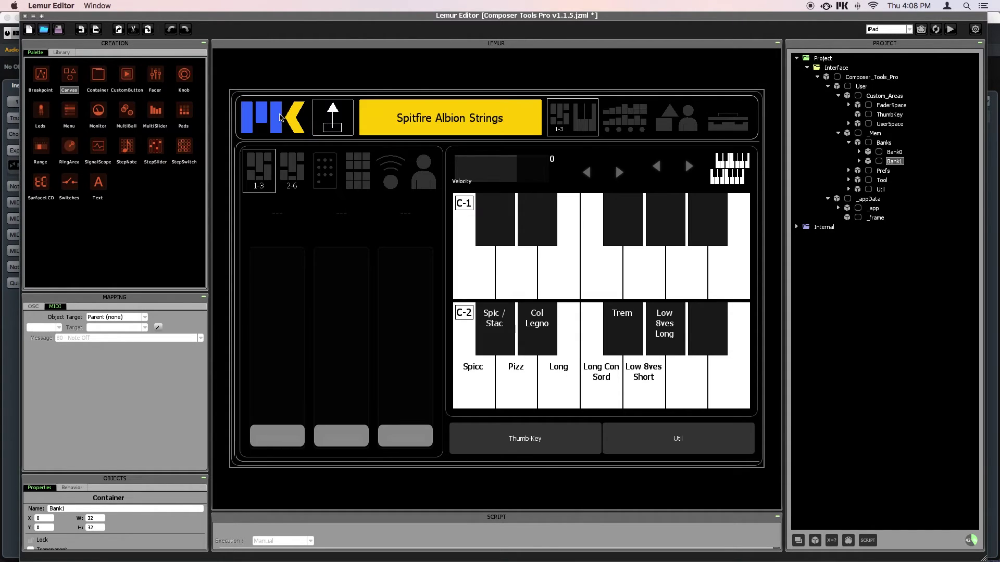
{"action": "left_click", "coordinate": [276, 115]}
{"action": "left_click", "coordinate": [331, 119]}
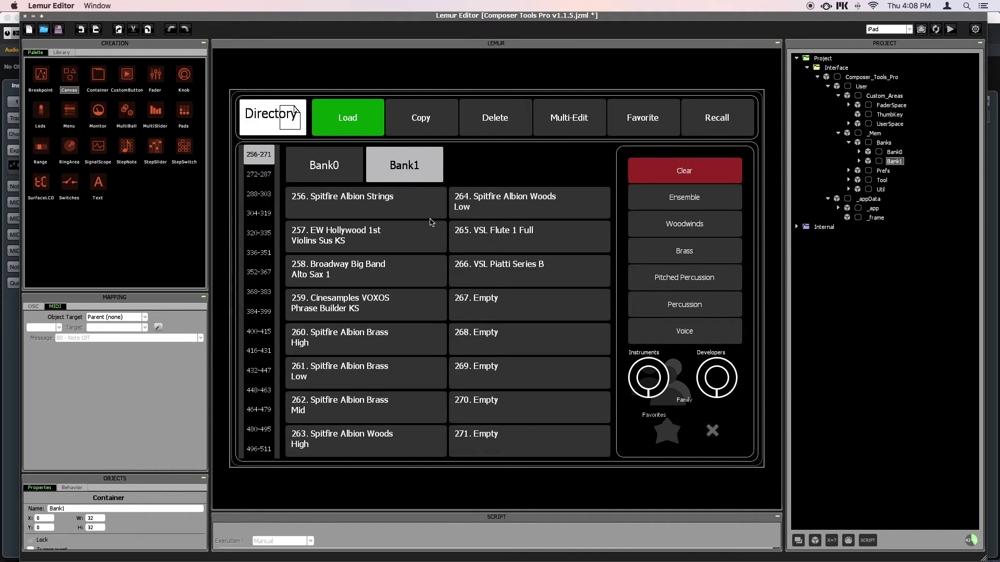
{"action": "left_click", "coordinate": [497, 277]}
{"action": "left_click", "coordinate": [727, 179]}
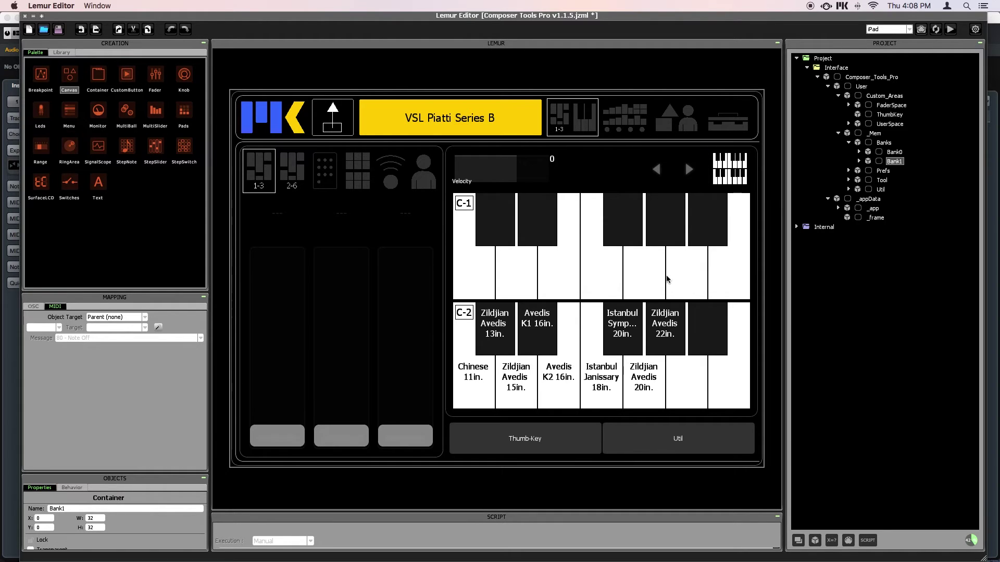
Copy only the keyswitches from slot 256 into slot 267 with Keep Old, then load slot 267.
{"action": "left_click", "coordinate": [261, 125]}
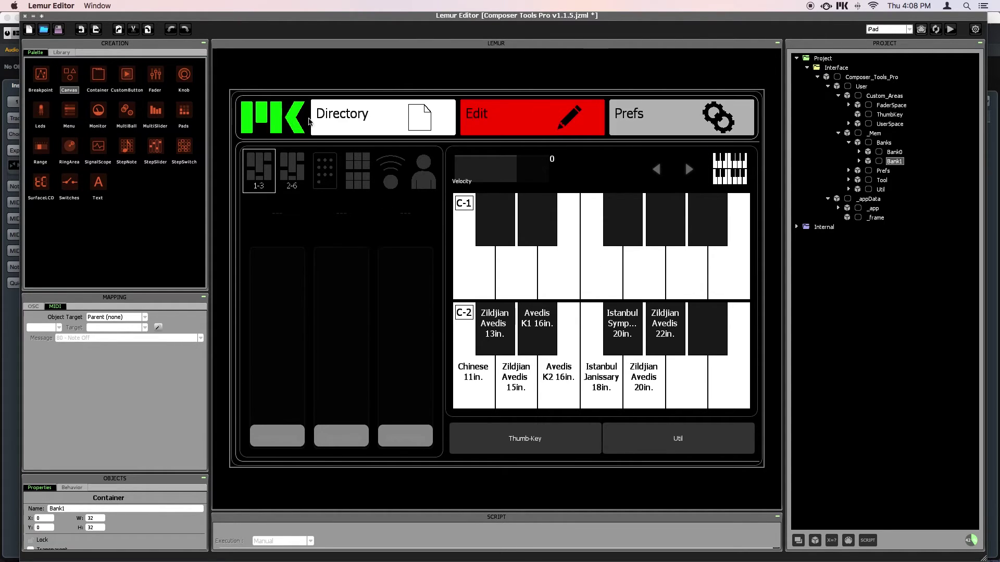
{"action": "left_click", "coordinate": [323, 121]}
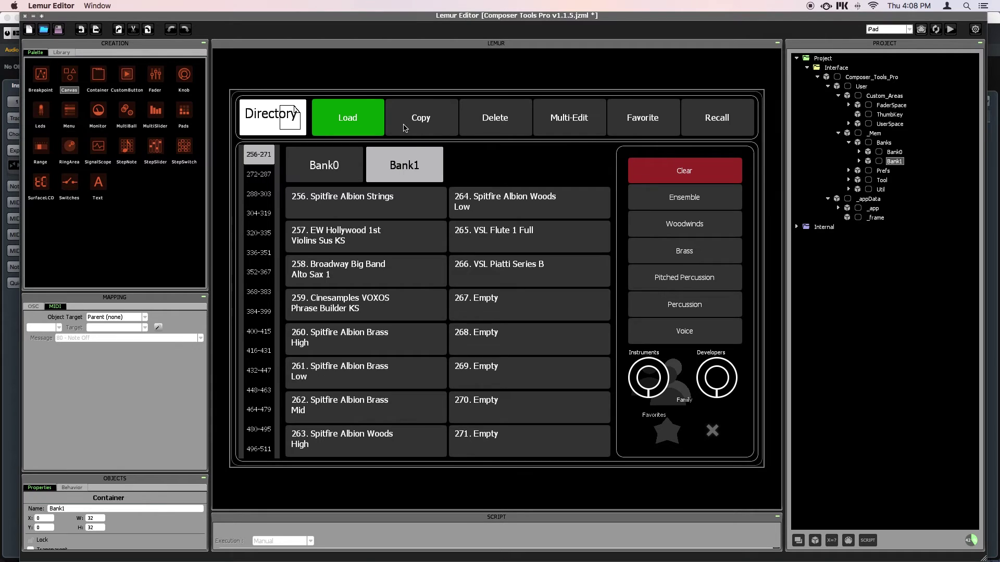
{"action": "left_click", "coordinate": [403, 128]}
{"action": "left_click", "coordinate": [390, 209]}
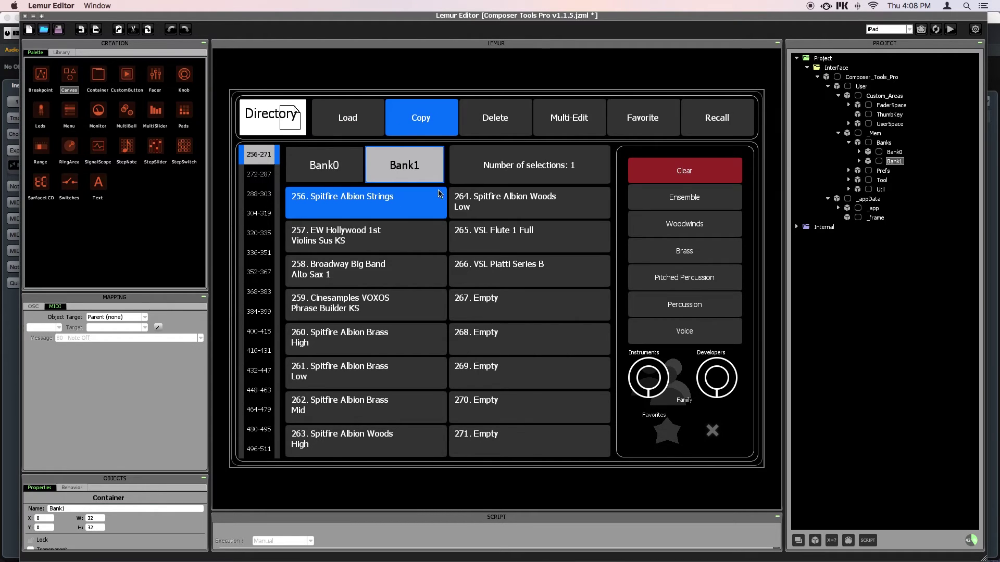
{"action": "left_click", "coordinate": [496, 309]}
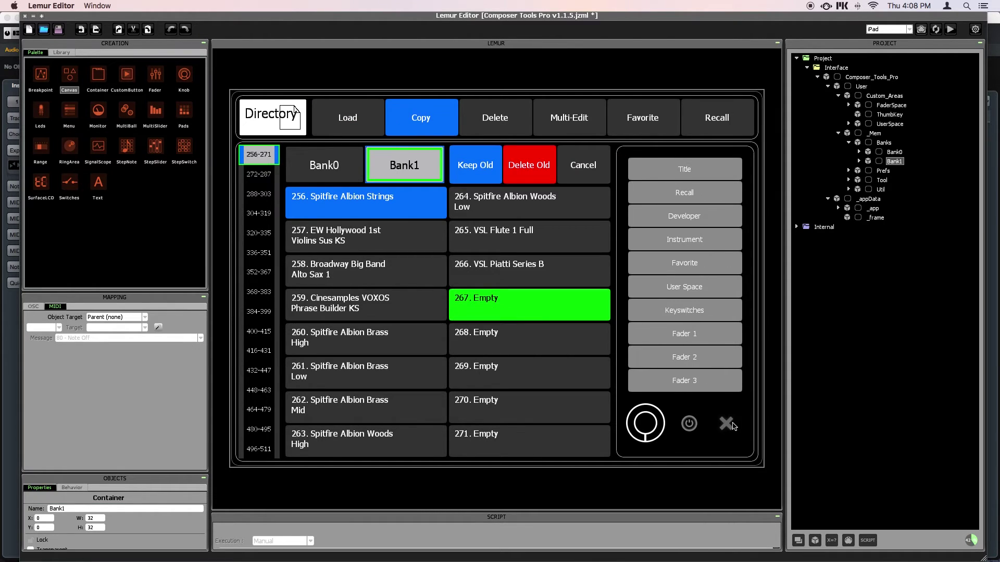
{"action": "left_click", "coordinate": [726, 423]}
{"action": "left_click", "coordinate": [711, 310]}
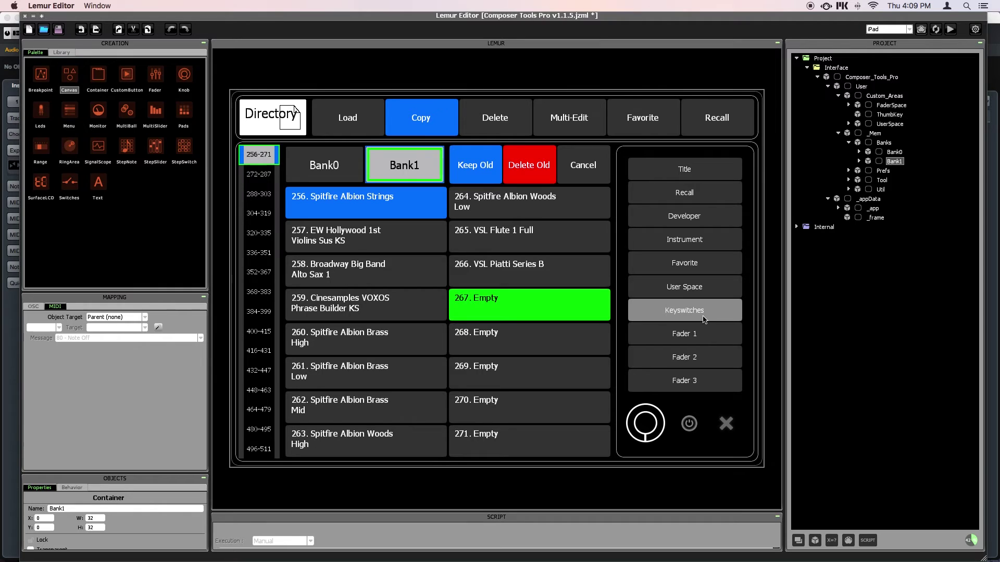
{"action": "left_click", "coordinate": [356, 124]}
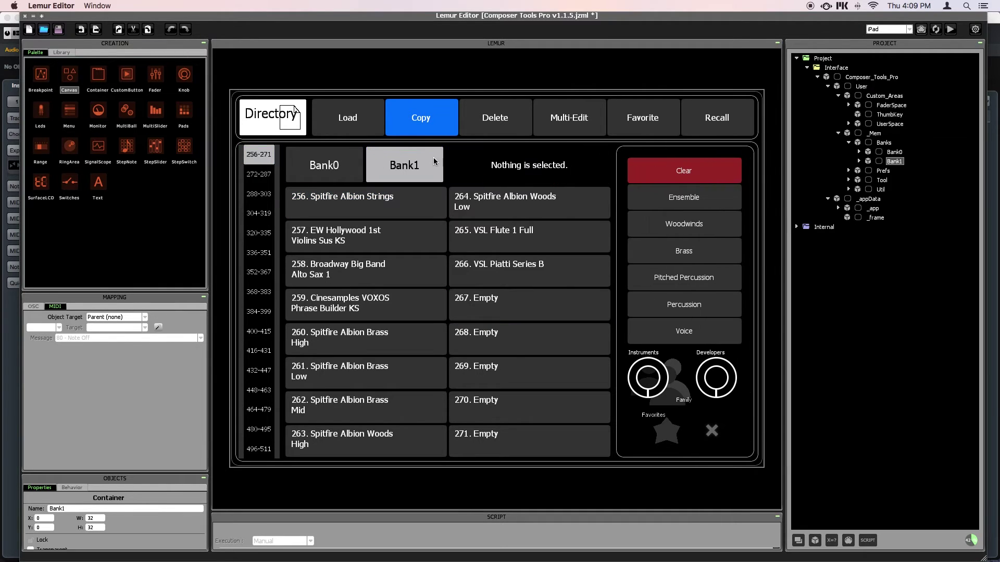
{"action": "left_click", "coordinate": [539, 311]}
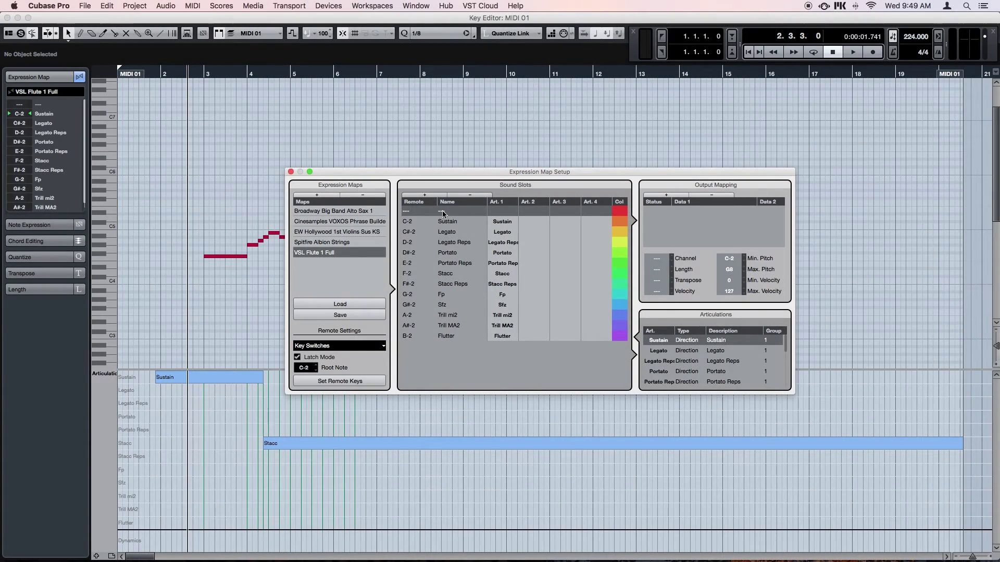
Close Expression Map Setup and play back the Sustain articulation event.
{"action": "double_click", "coordinate": [442, 210]}
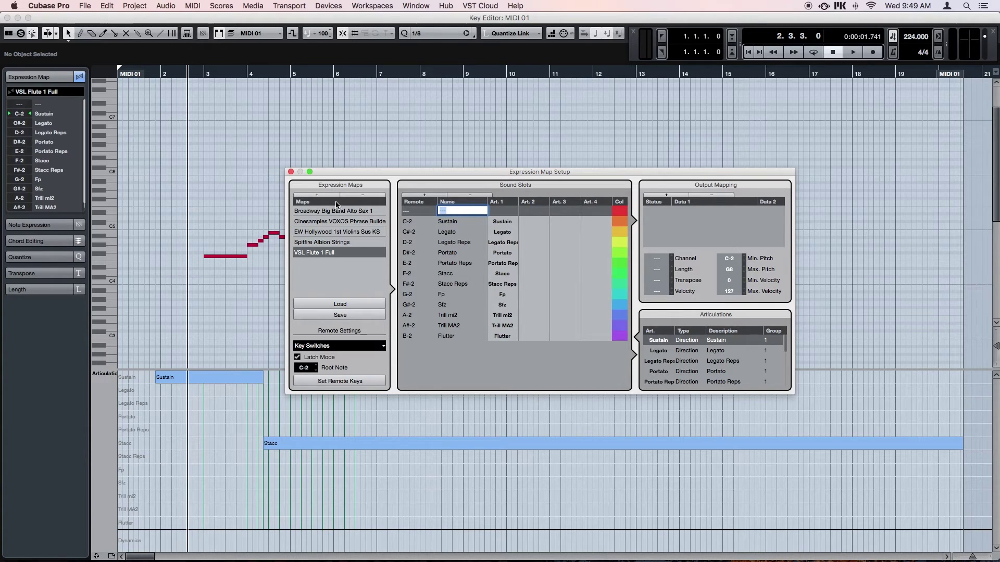
{"action": "left_click", "coordinate": [290, 172]}
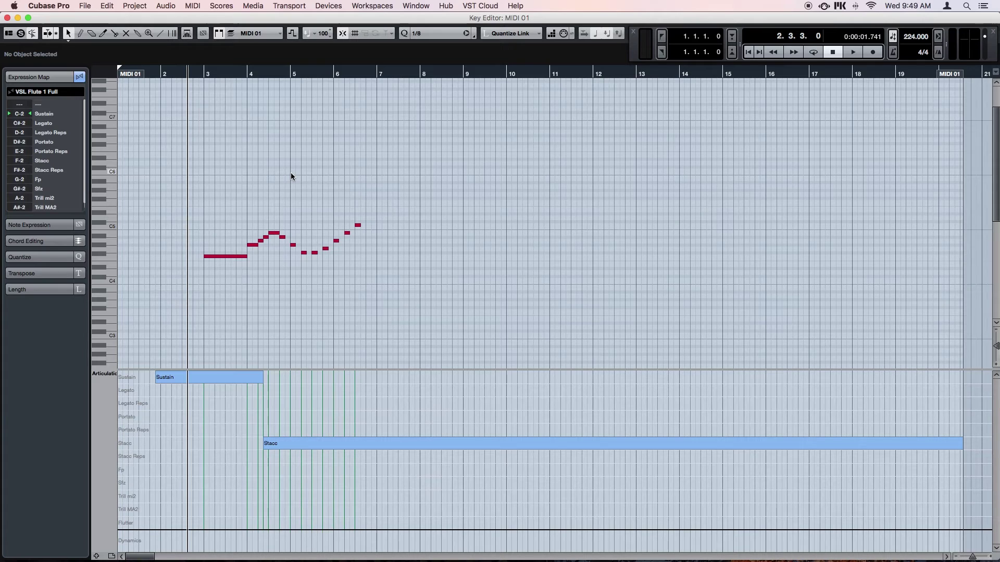
{"action": "left_click", "coordinate": [206, 378]}
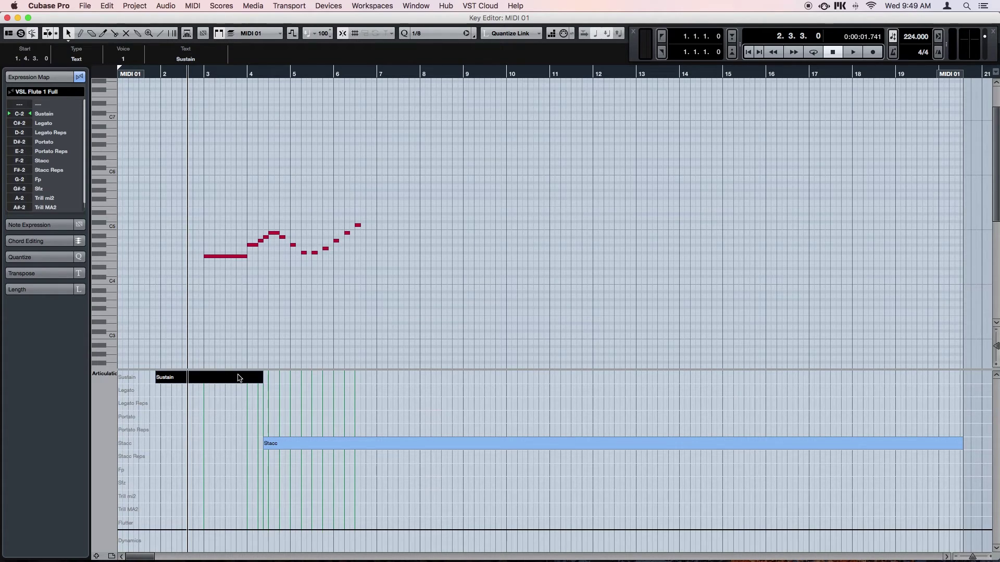
{"action": "key", "text": "space"}
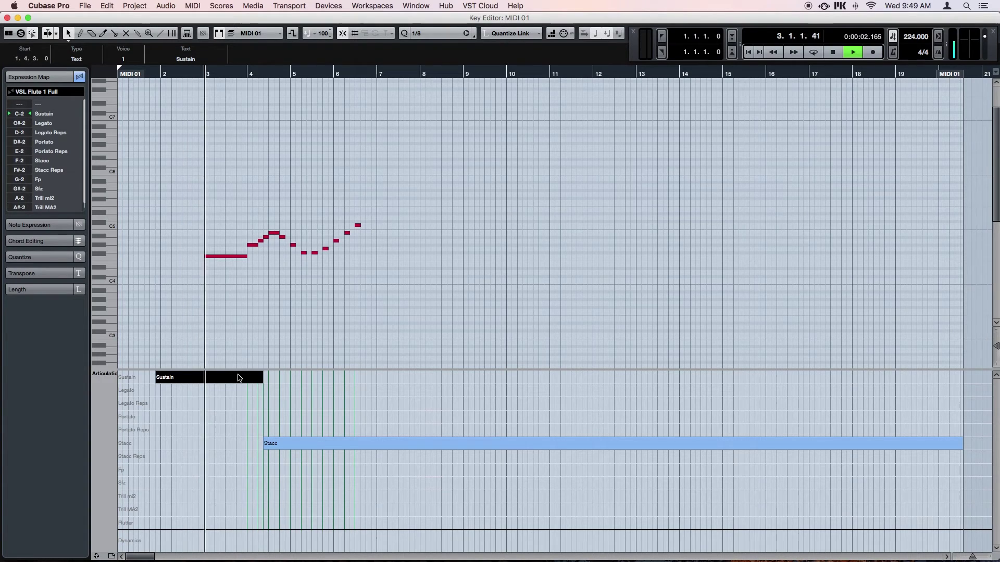
Audition the Stacc event, reselect Sustain, and reopen Expression Map Setup from the Expression Map dropdown.
{"action": "left_click", "coordinate": [291, 440]}
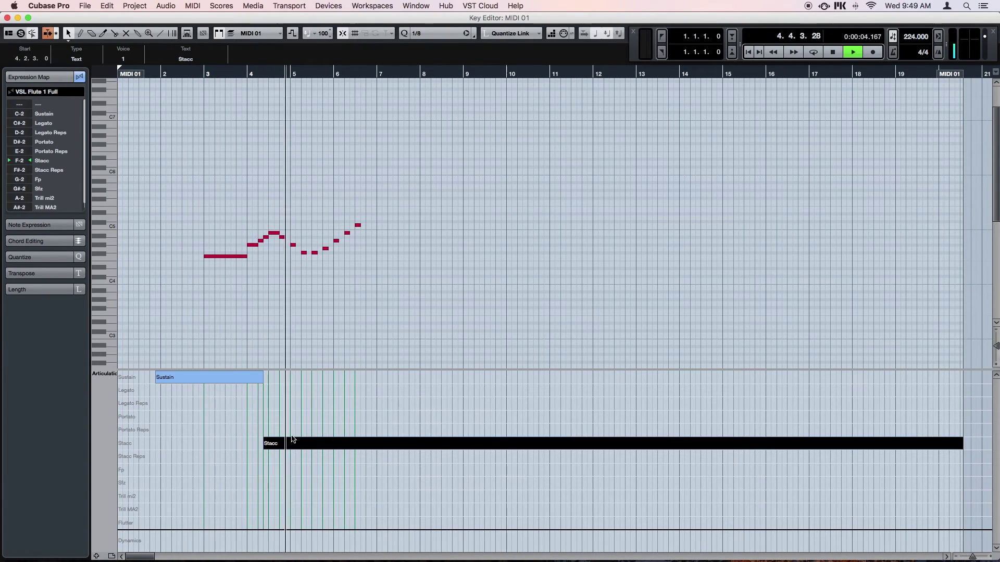
{"action": "key", "text": "space"}
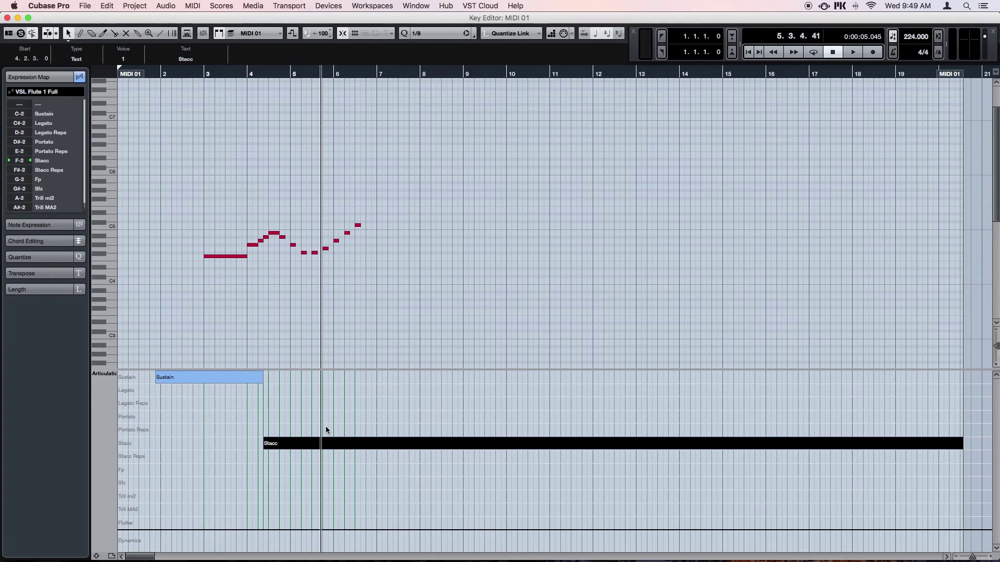
{"action": "key", "text": "space"}
{"action": "key", "text": "space"}
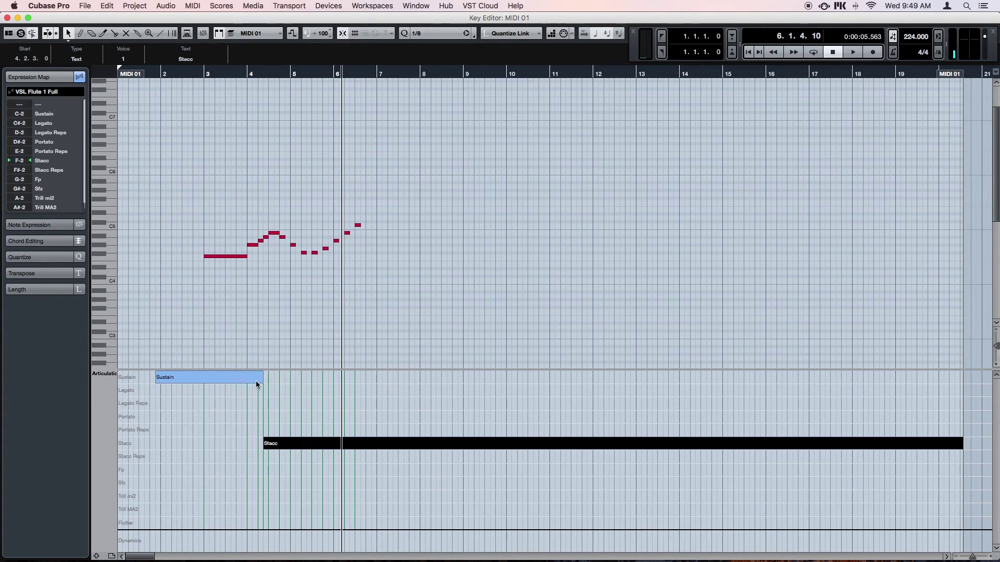
{"action": "left_click", "coordinate": [257, 380]}
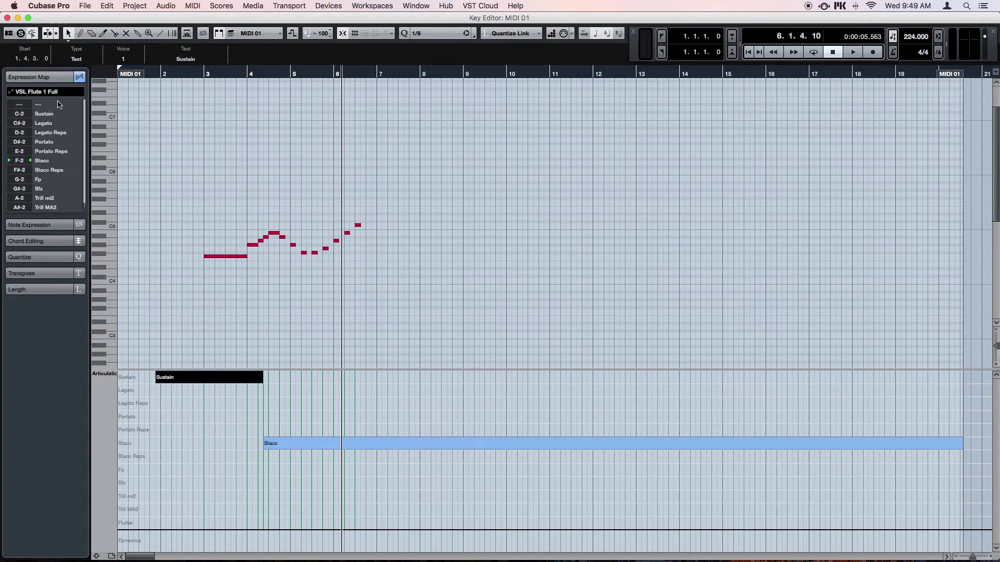
{"action": "left_click", "coordinate": [57, 91]}
{"action": "left_click", "coordinate": [57, 109]}
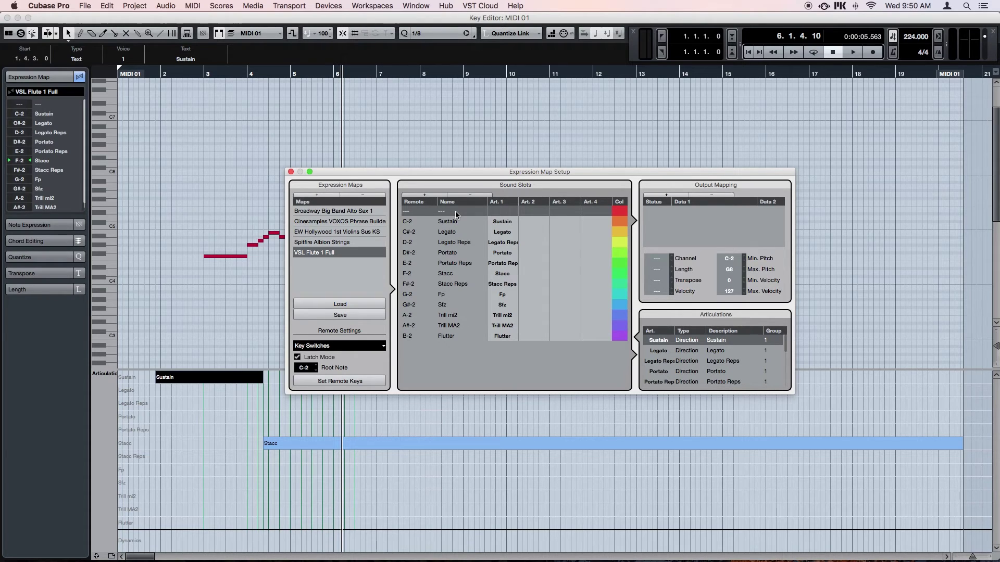
Name VSL Flute 1 Full's first sound slot 'Unassigned', replacing an interim 'N/A' name.
{"action": "double_click", "coordinate": [446, 211]}
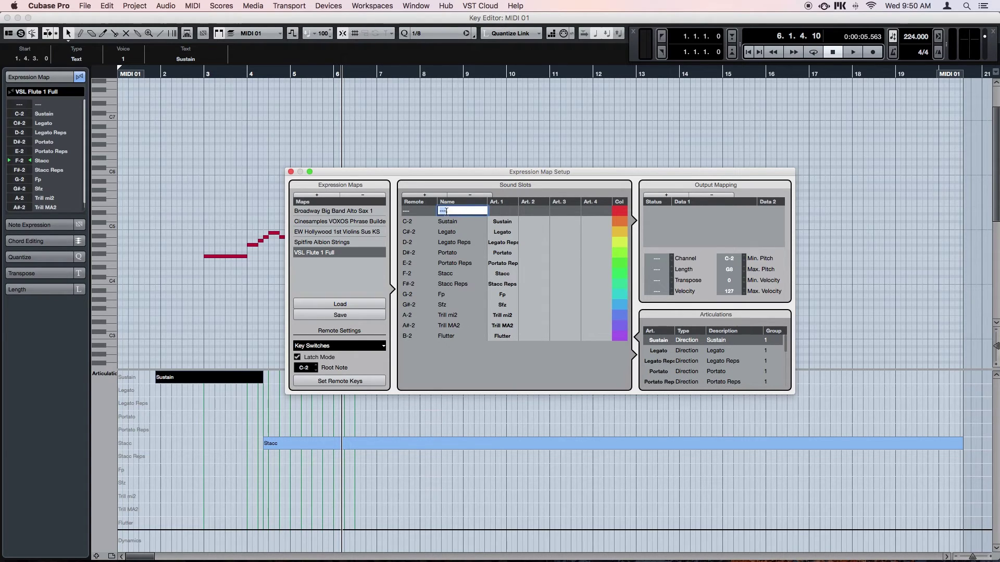
{"action": "type", "text": "N/A"}
{"action": "key", "text": "Return"}
{"action": "double_click", "coordinate": [451, 212]}
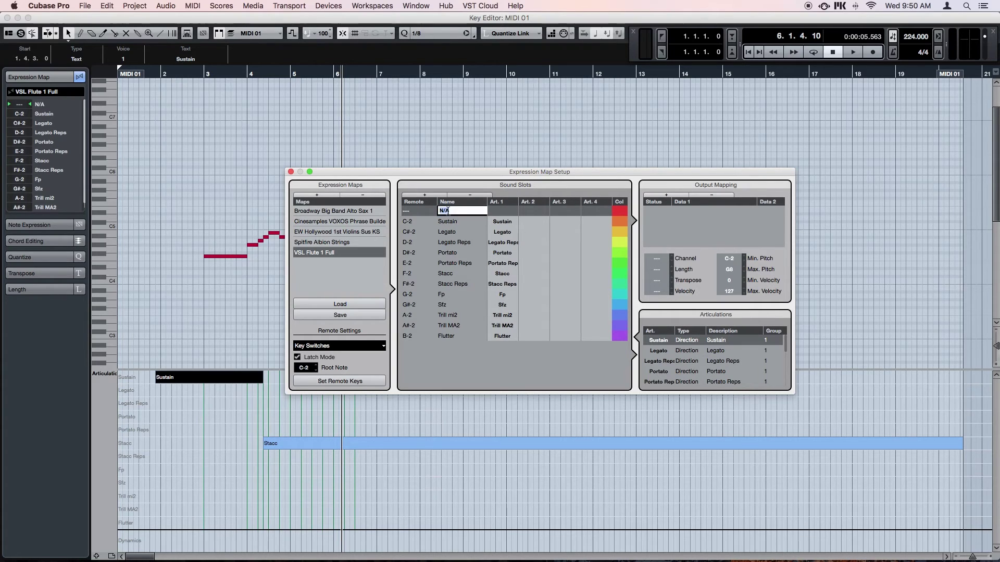
{"action": "type", "text": "Unassigne"}
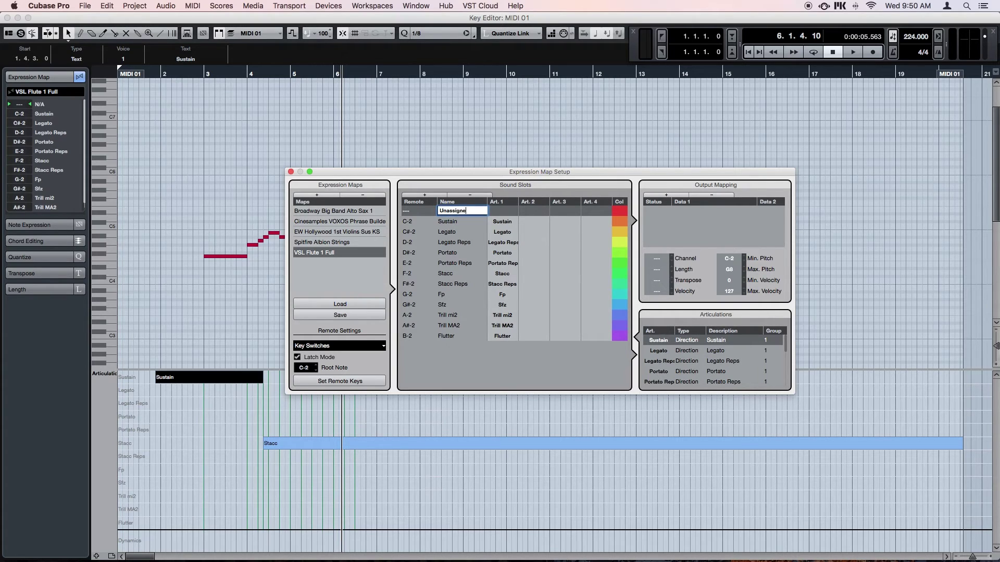
{"action": "type", "text": "d"}
{"action": "key", "text": "Return"}
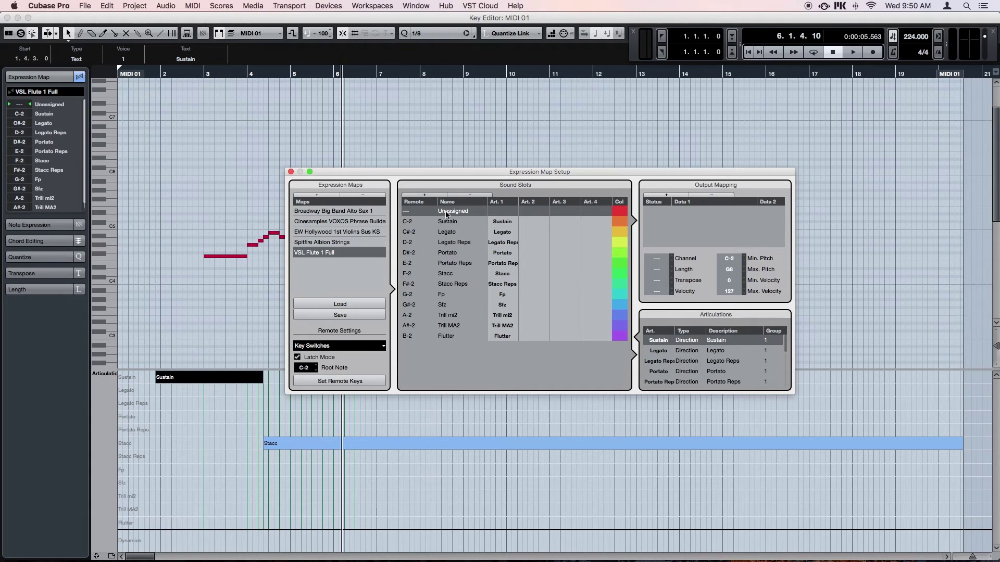
In the converter's export options, enable Create "reset" slots with the reset slot label N/A.
{"action": "mouse_move", "coordinate": [679, 558]}
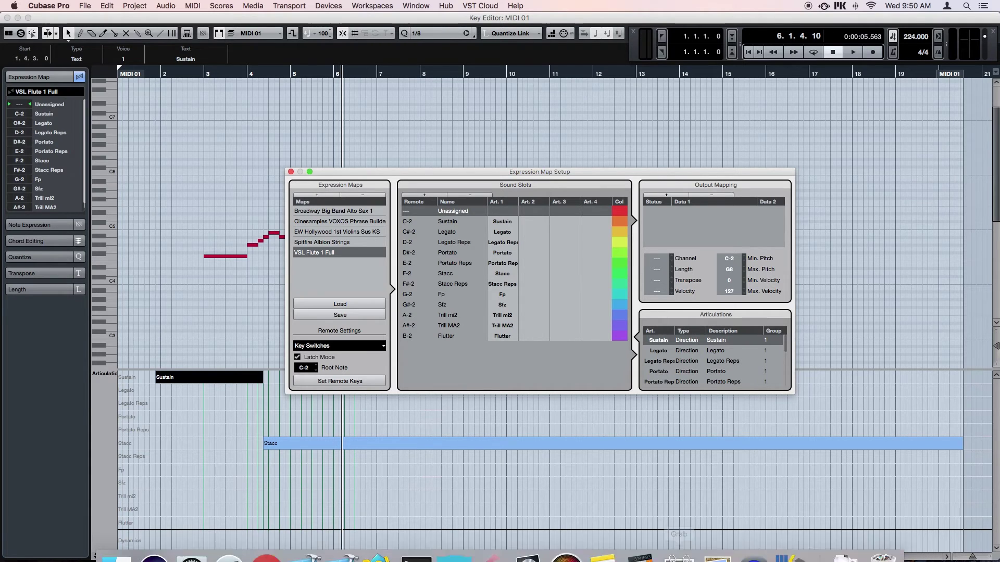
{"action": "left_click", "coordinate": [790, 538]}
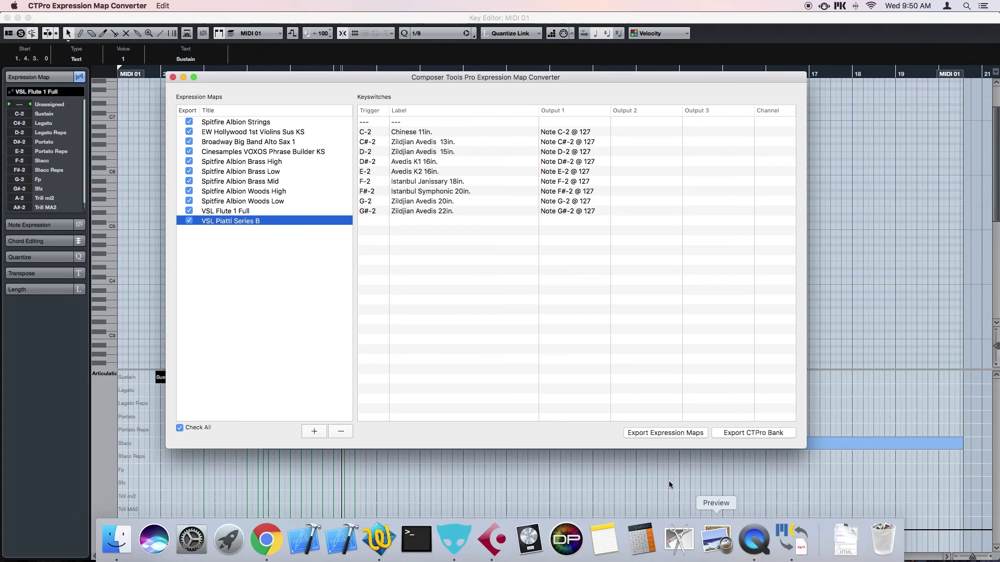
{"action": "left_click", "coordinate": [652, 433]}
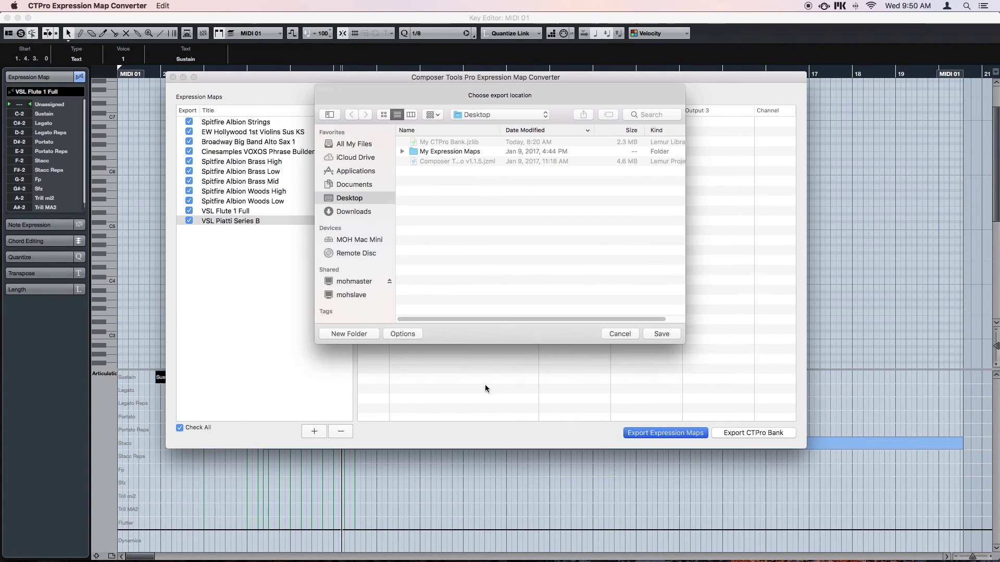
{"action": "left_click", "coordinate": [411, 334]}
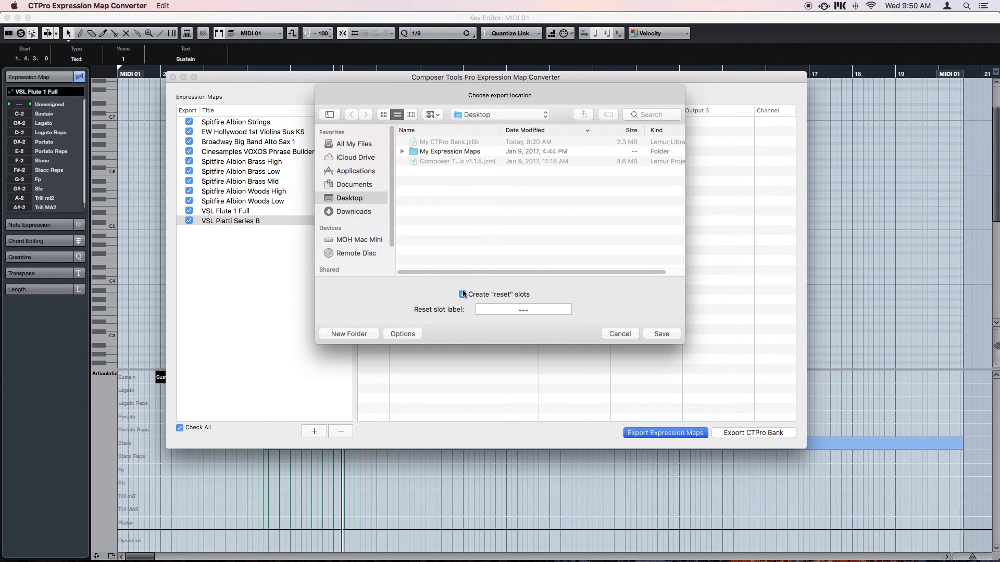
{"action": "left_click", "coordinate": [462, 294]}
{"action": "left_click", "coordinate": [462, 294]}
{"action": "left_click", "coordinate": [506, 309]}
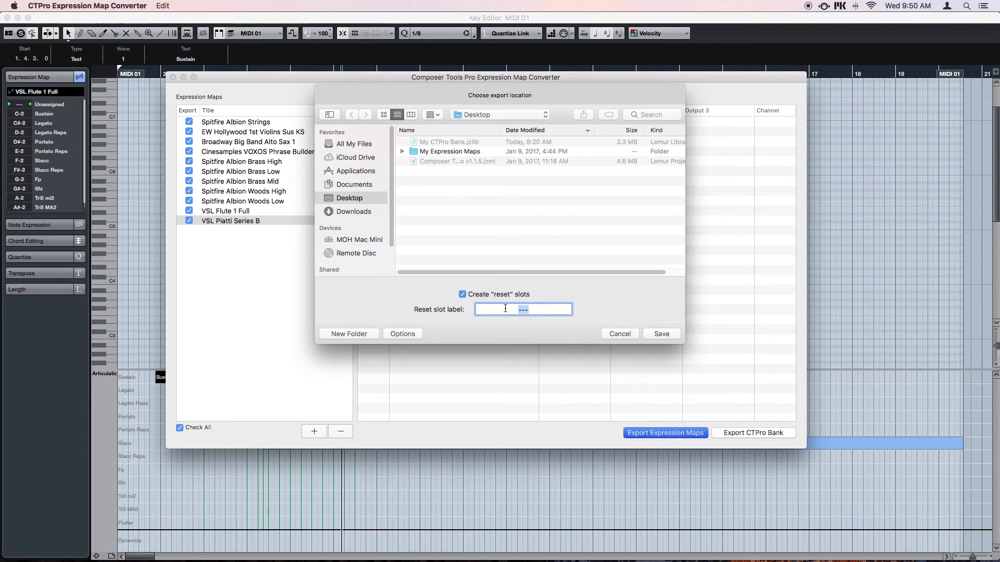
{"action": "type", "text": "N/A"}
{"action": "key", "text": "Return"}
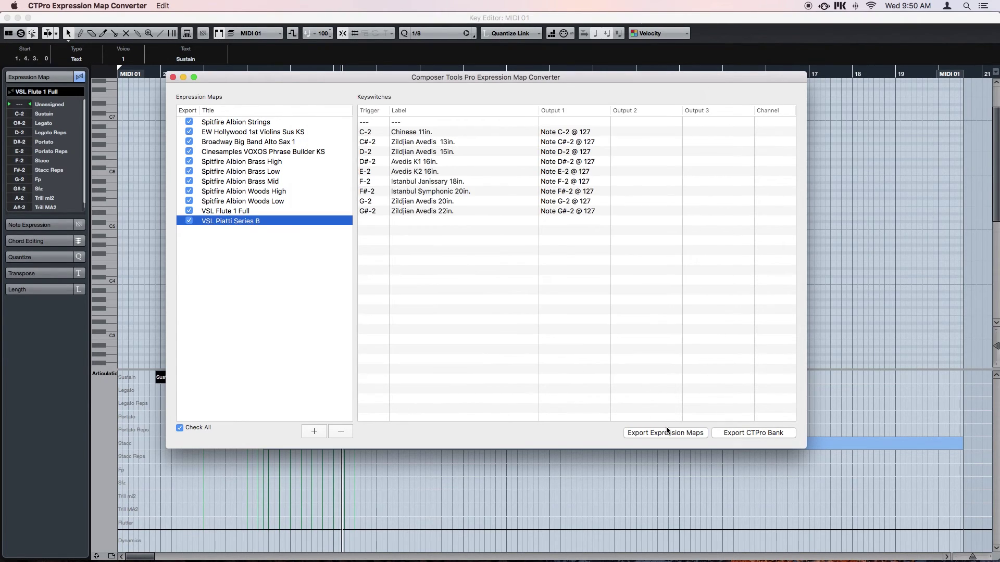
{"action": "left_click", "coordinate": [665, 433]}
Show the reset slot options again in the expression map export.
{"action": "left_click", "coordinate": [404, 334]}
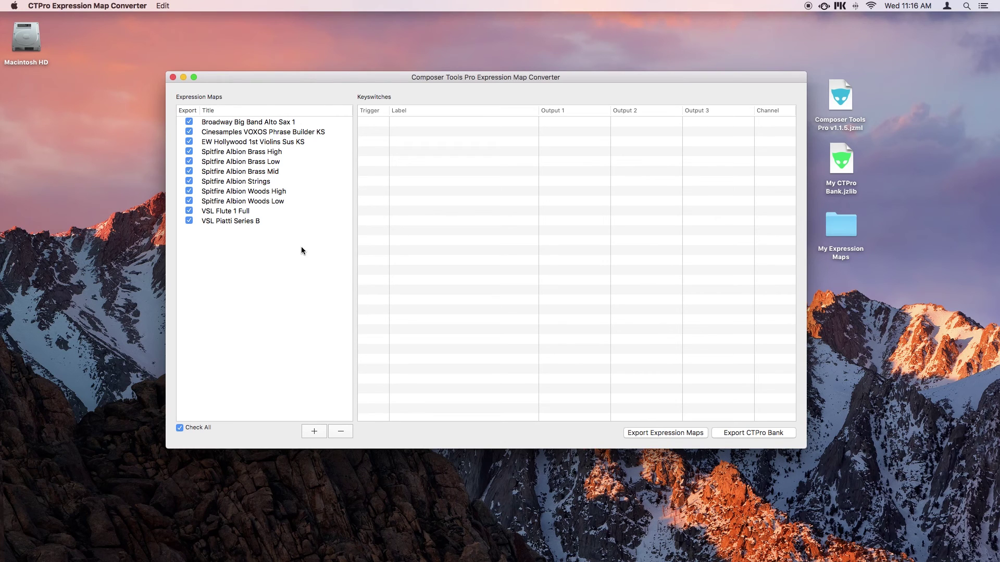
Label EW Hollywood 1st Violins Sus KS's F0 and F#0 keyswitches 'Trill mi2' and 'Trill MA2'.
{"action": "left_click", "coordinate": [279, 142]}
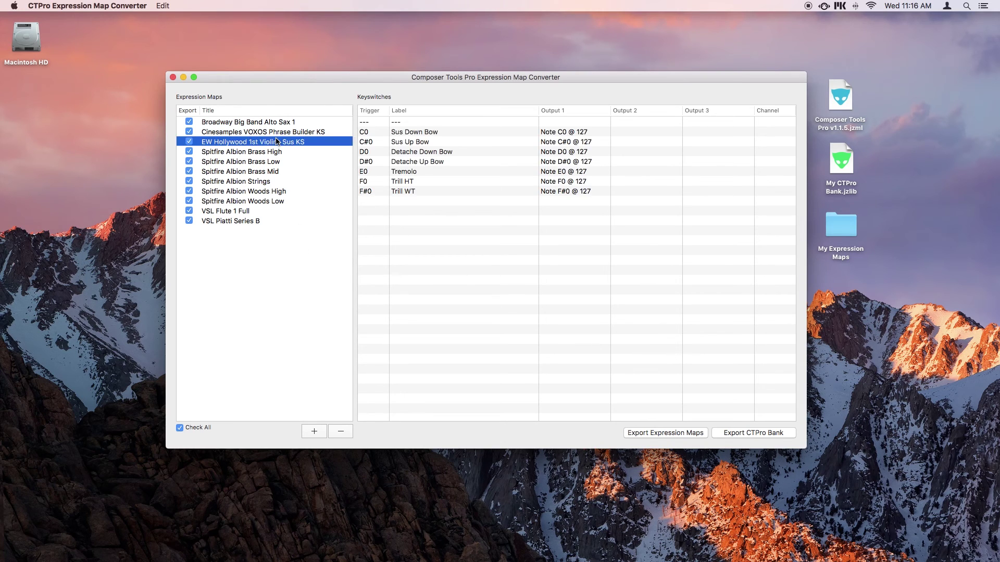
{"action": "left_click", "coordinate": [412, 181]}
{"action": "left_click", "coordinate": [411, 182]}
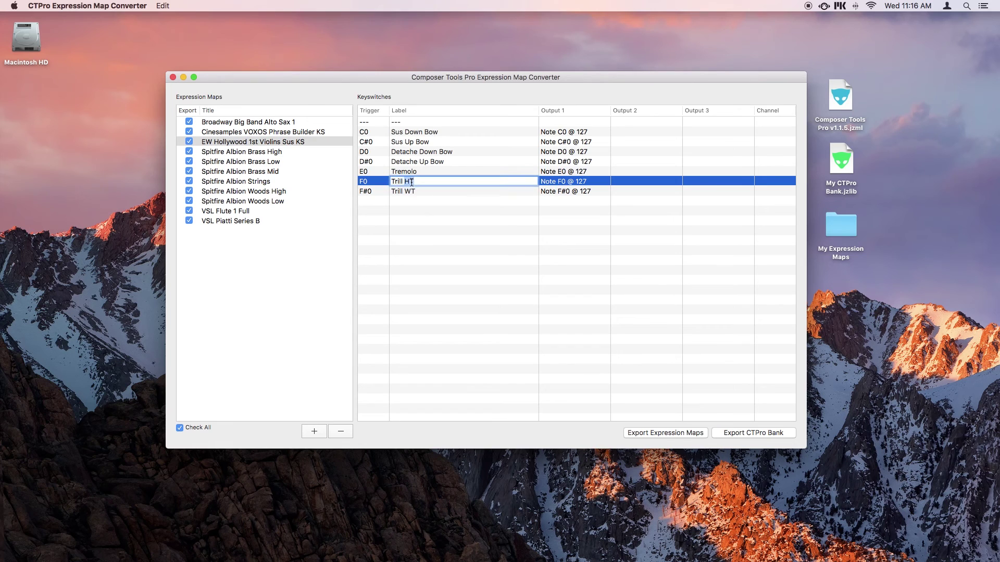
{"action": "type", "text": "mi2"}
{"action": "key", "text": "Return"}
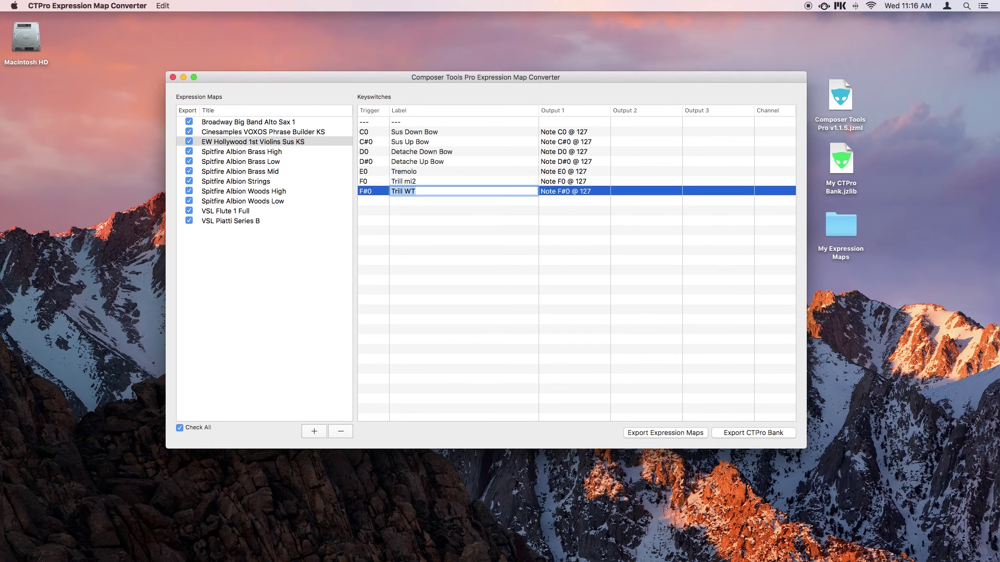
{"action": "type", "text": "Trill MA2"}
{"action": "key", "text": "Return"}
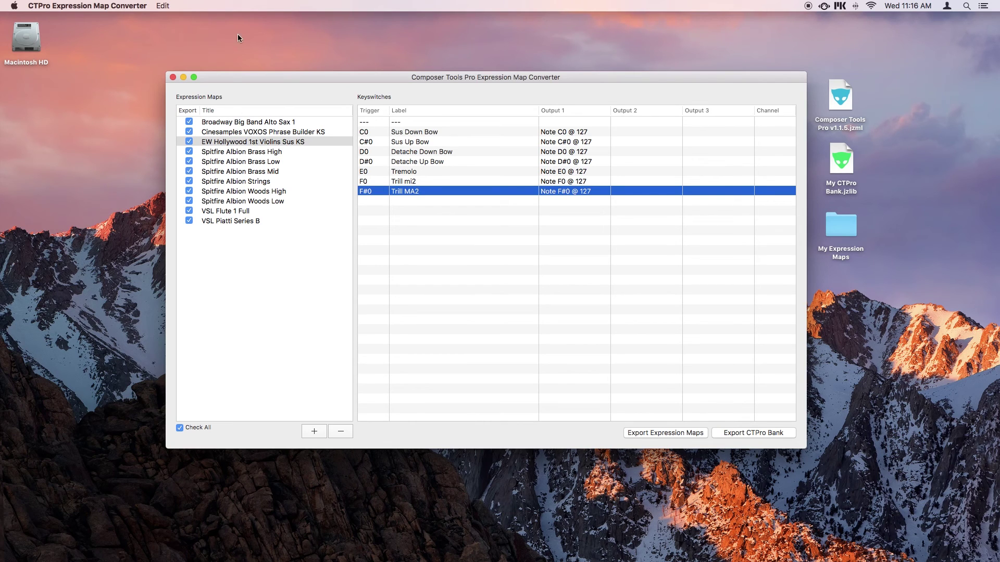
{"action": "left_click", "coordinate": [163, 6]}
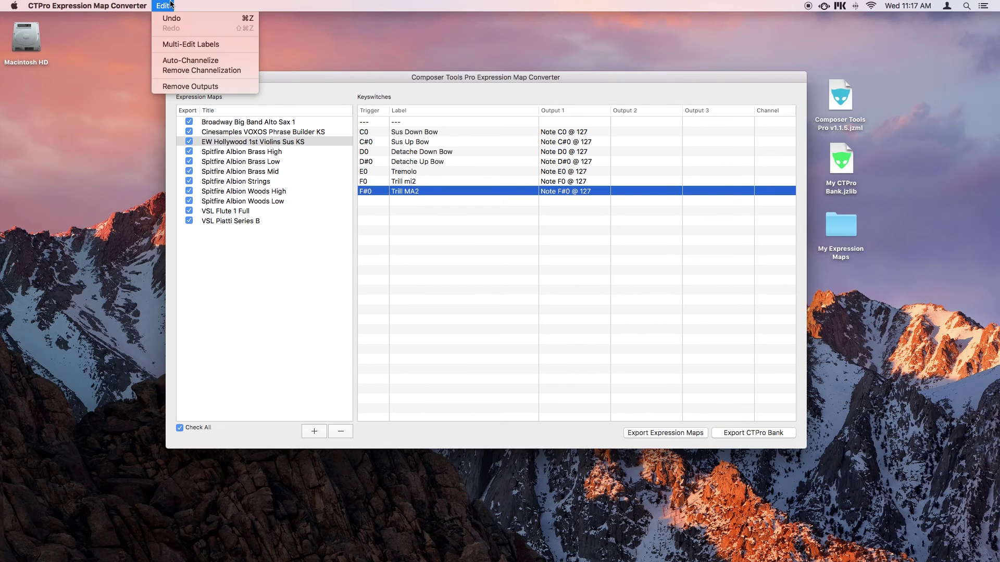
Turn on Multi-Edit Labels and review the Long keyswitch in each Spitfire Albion map.
{"action": "left_click", "coordinate": [181, 44]}
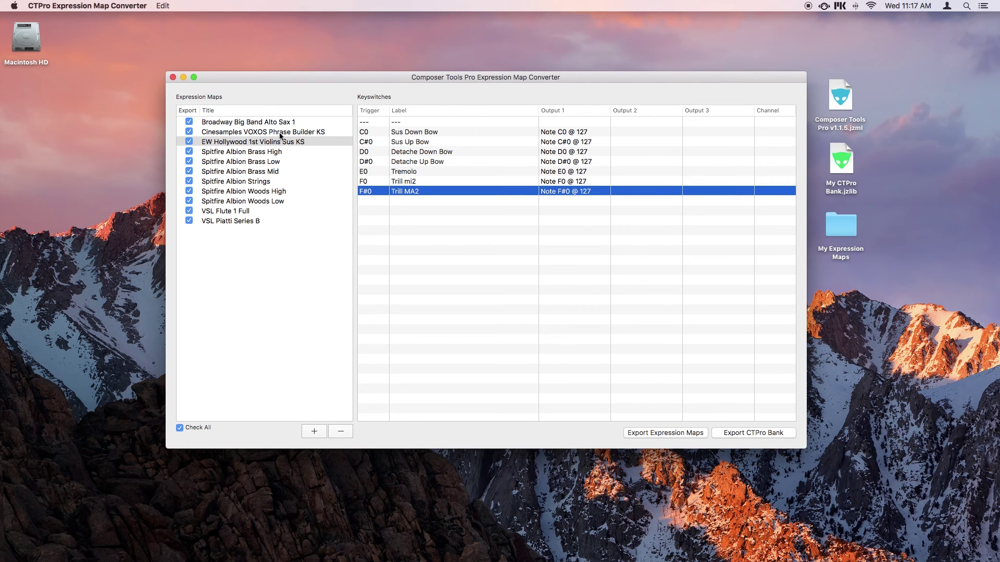
{"action": "left_click", "coordinate": [401, 142]}
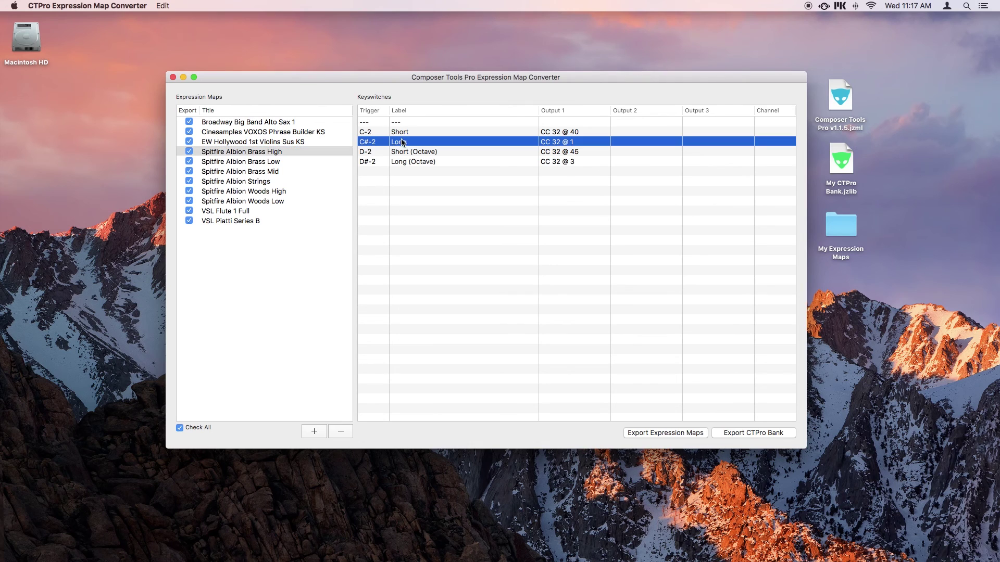
{"action": "left_click", "coordinate": [297, 162]}
{"action": "left_click", "coordinate": [400, 143]}
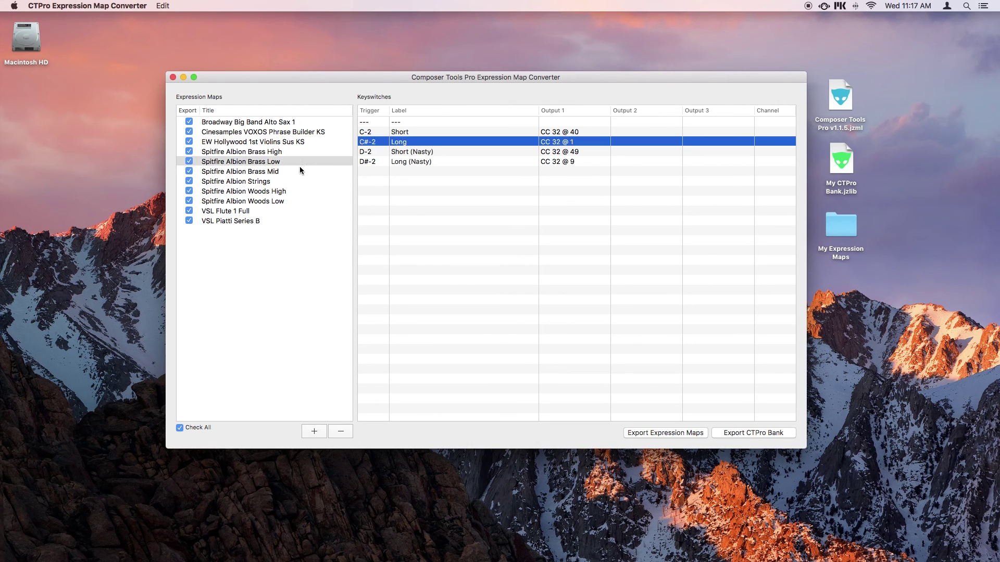
{"action": "left_click", "coordinate": [301, 169]}
{"action": "left_click", "coordinate": [411, 140]}
{"action": "left_click", "coordinate": [292, 180]}
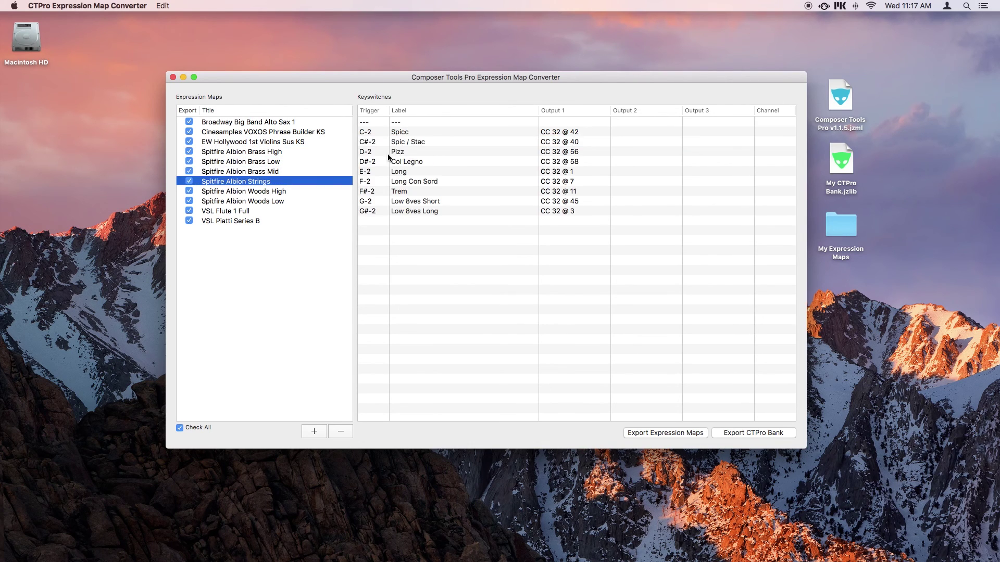
{"action": "left_click", "coordinate": [408, 172]}
{"action": "left_click", "coordinate": [310, 152]}
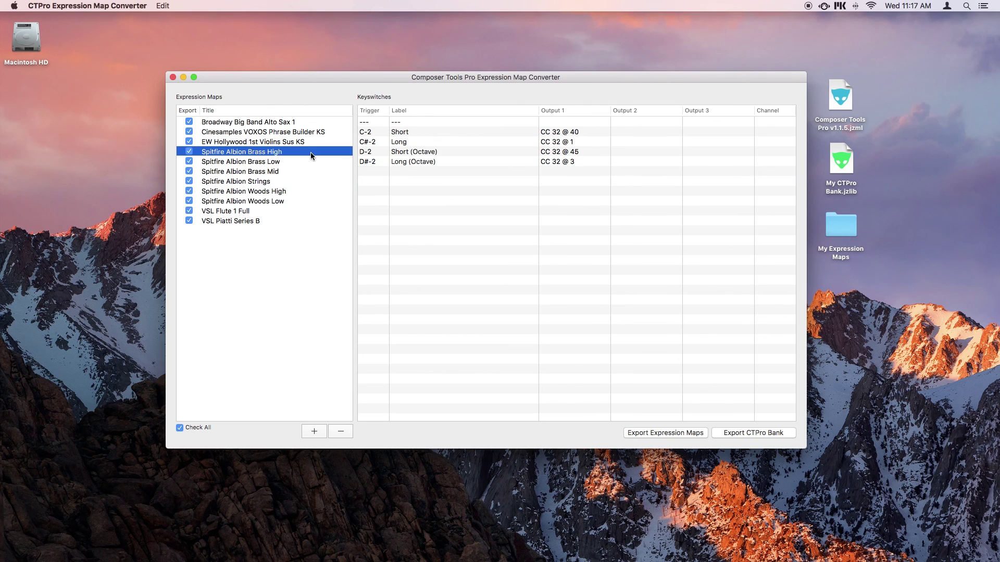
Relabel the shared Long keyswitch 'Sustain' across Spitfire Albion Brass High through Woods Low.
{"action": "left_click", "coordinate": [298, 201], "text": "shift"}
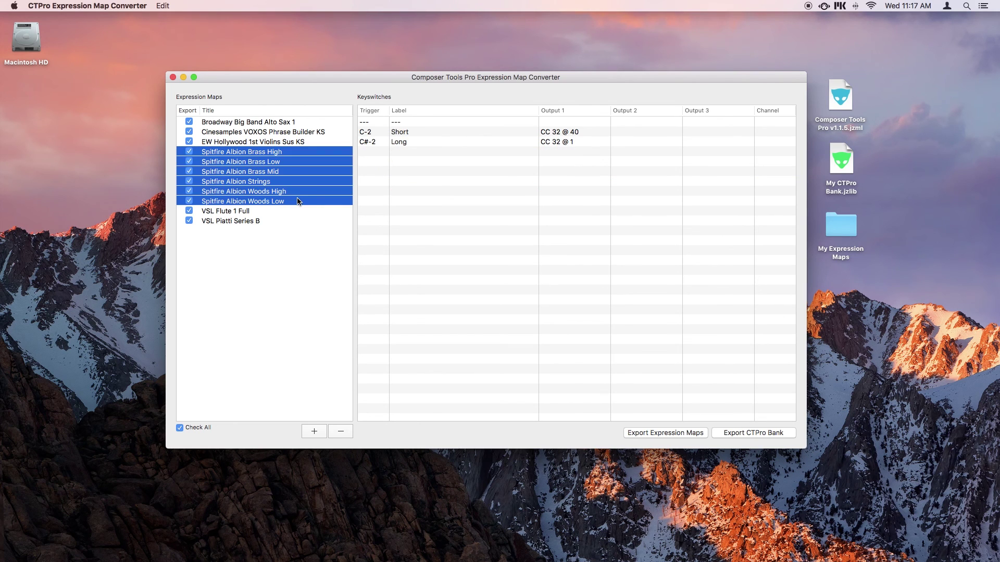
{"action": "double_click", "coordinate": [401, 140]}
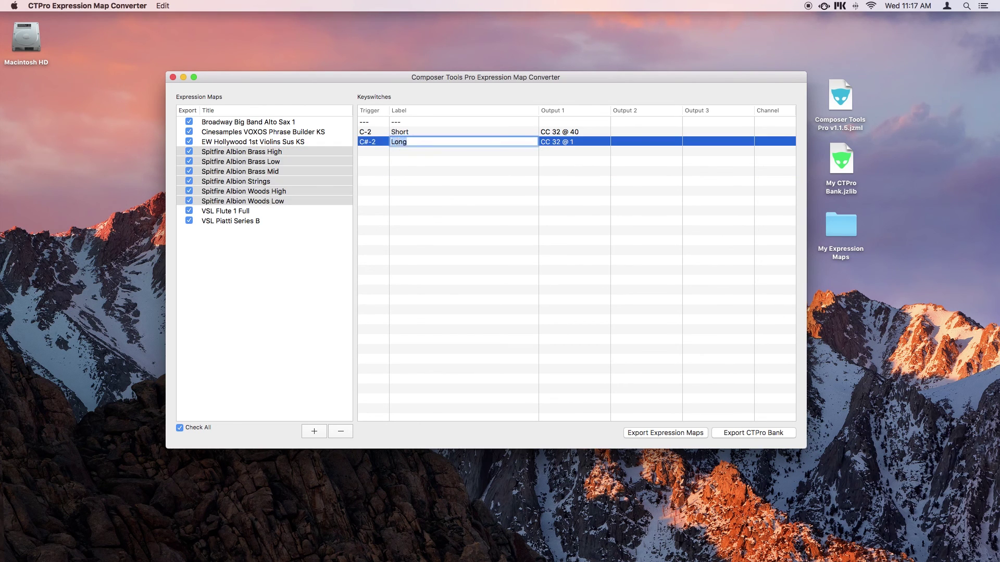
{"action": "type", "text": "Sustain"}
{"action": "key", "text": "Return"}
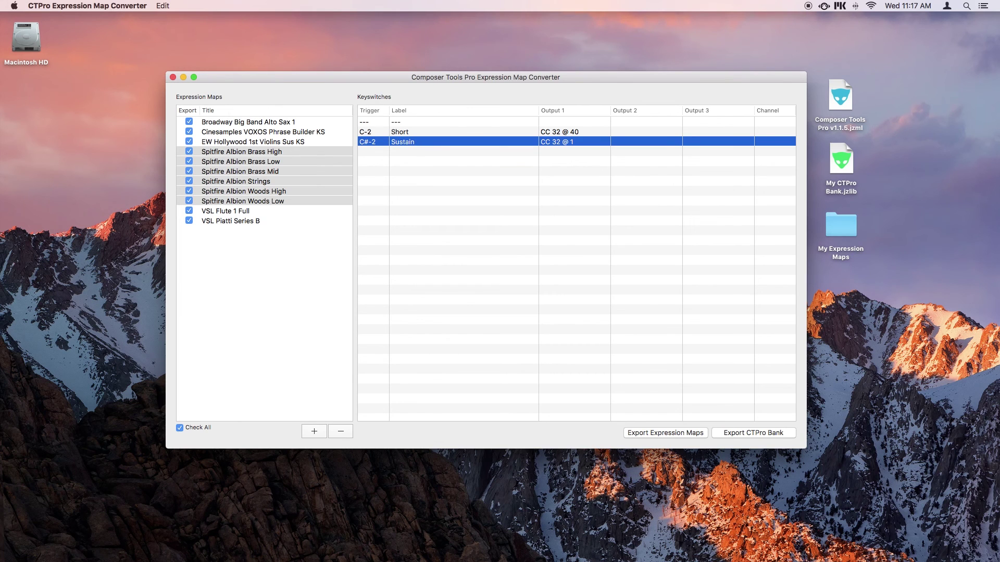
{"action": "left_click", "coordinate": [333, 152]}
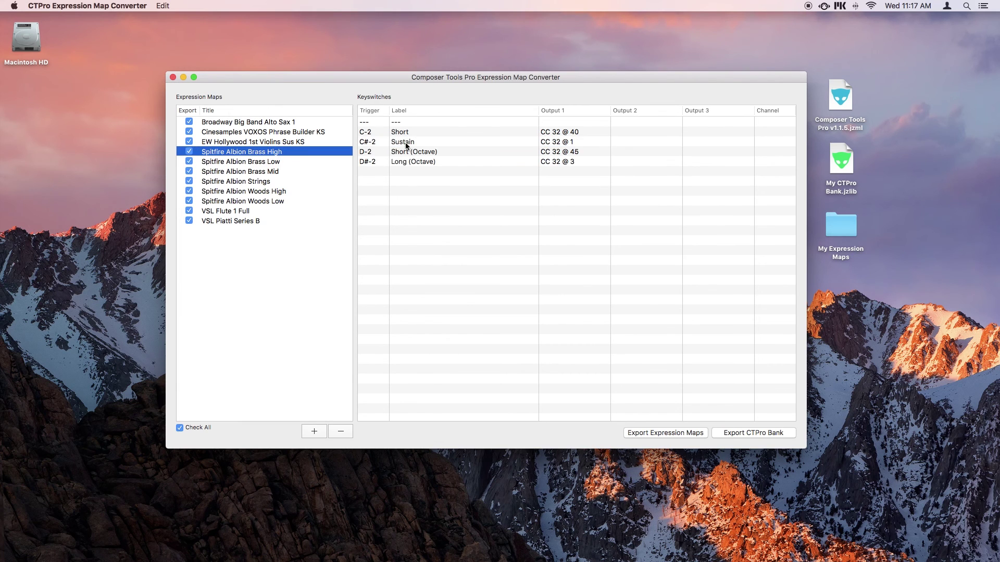
{"action": "key", "text": "Tab"}
{"action": "left_click", "coordinate": [343, 161]}
Set Brass Low's C-2 and C#-2 keyswitches to MIDI channels 1 and 2.
{"action": "left_click", "coordinate": [415, 144]}
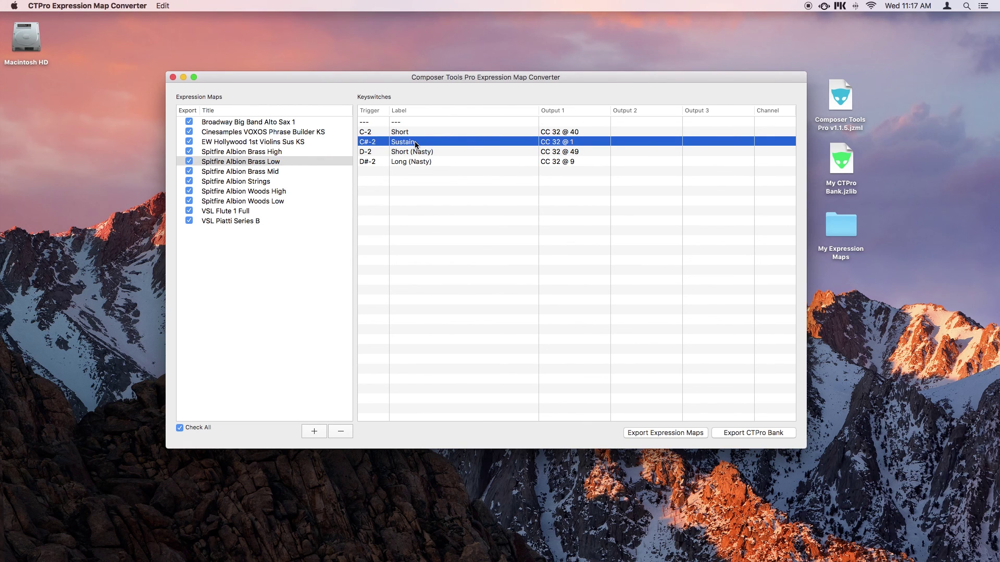
{"action": "left_click", "coordinate": [765, 133]}
{"action": "left_click", "coordinate": [765, 132]}
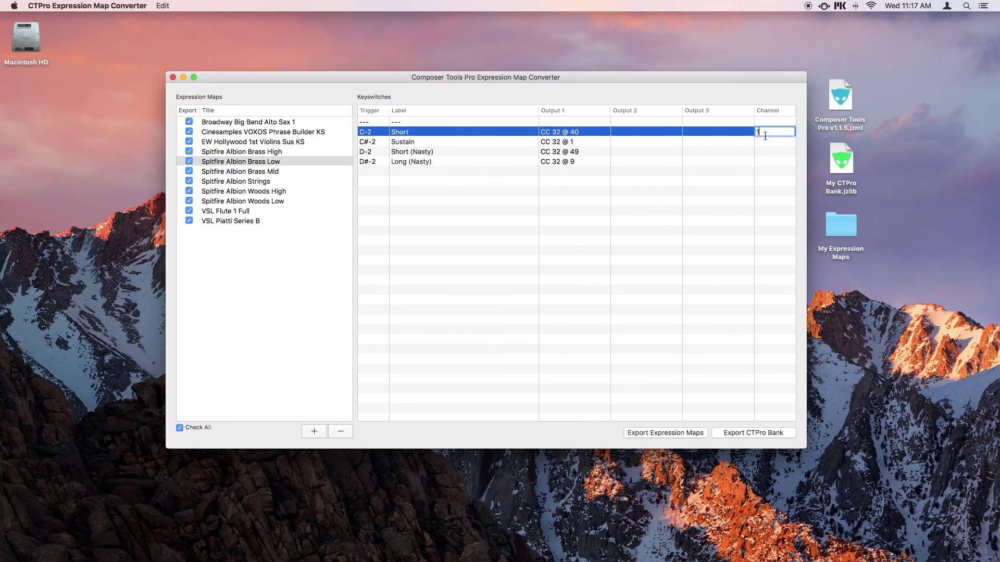
{"action": "left_click", "coordinate": [763, 142]}
{"action": "left_click", "coordinate": [763, 141]}
{"action": "type", "text": "2"}
{"action": "left_click", "coordinate": [756, 162]}
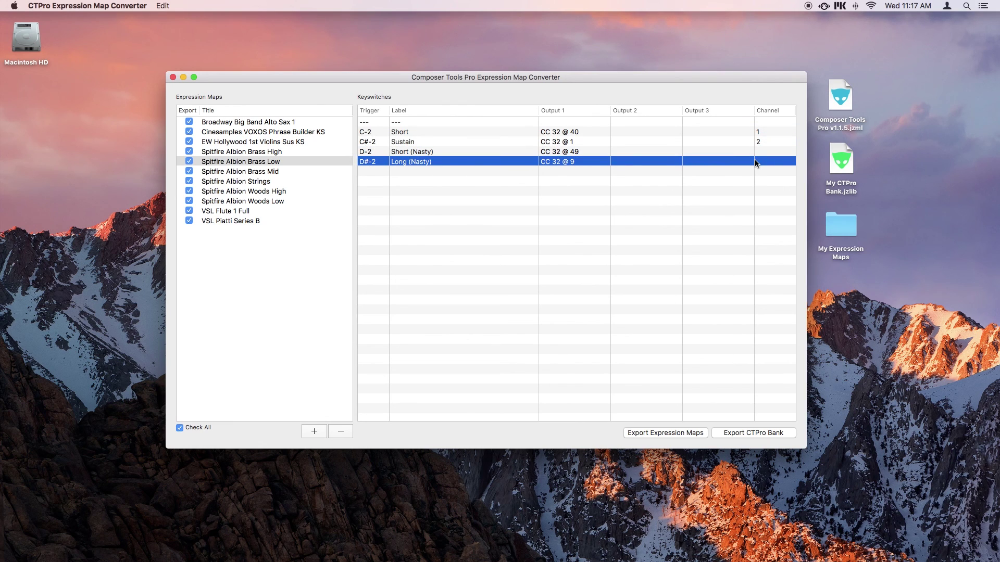
Select all eleven maps and auto-assign their keyswitch MIDI channels with Edit > Auto-Channelize.
{"action": "left_click", "coordinate": [261, 123]}
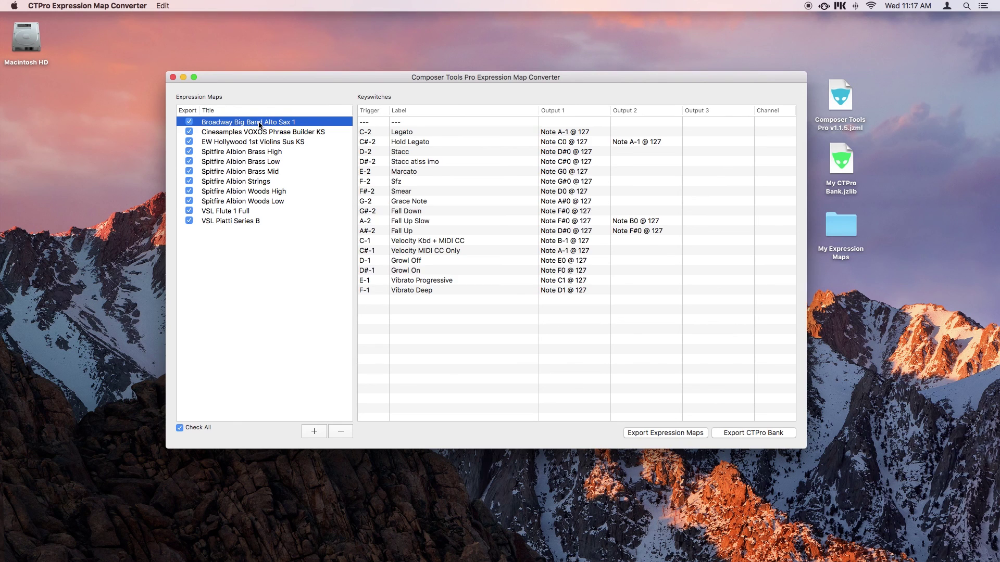
{"action": "left_click", "coordinate": [252, 220], "text": "shift"}
{"action": "left_click", "coordinate": [163, 6]}
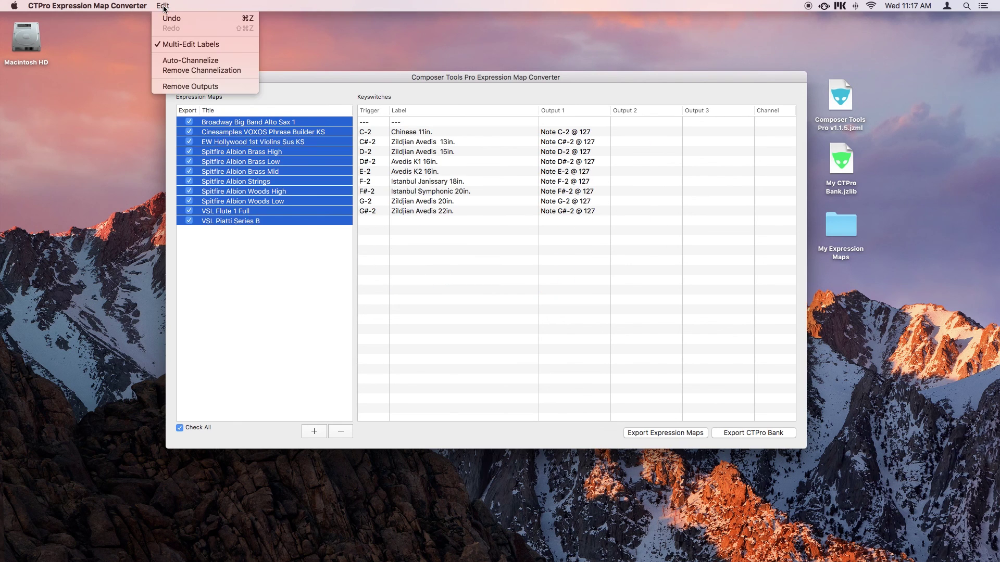
{"action": "left_click", "coordinate": [191, 61]}
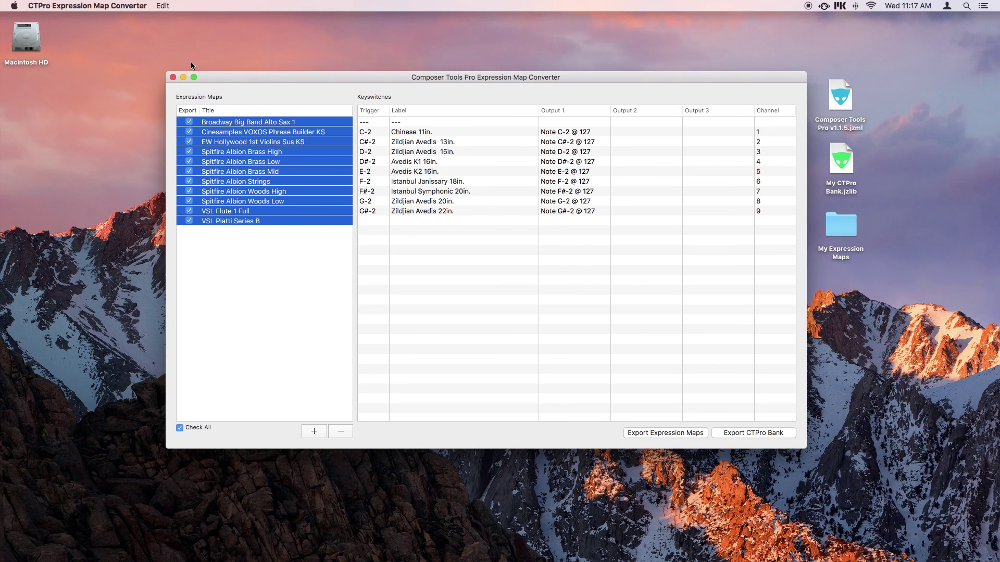
{"action": "left_click", "coordinate": [779, 132]}
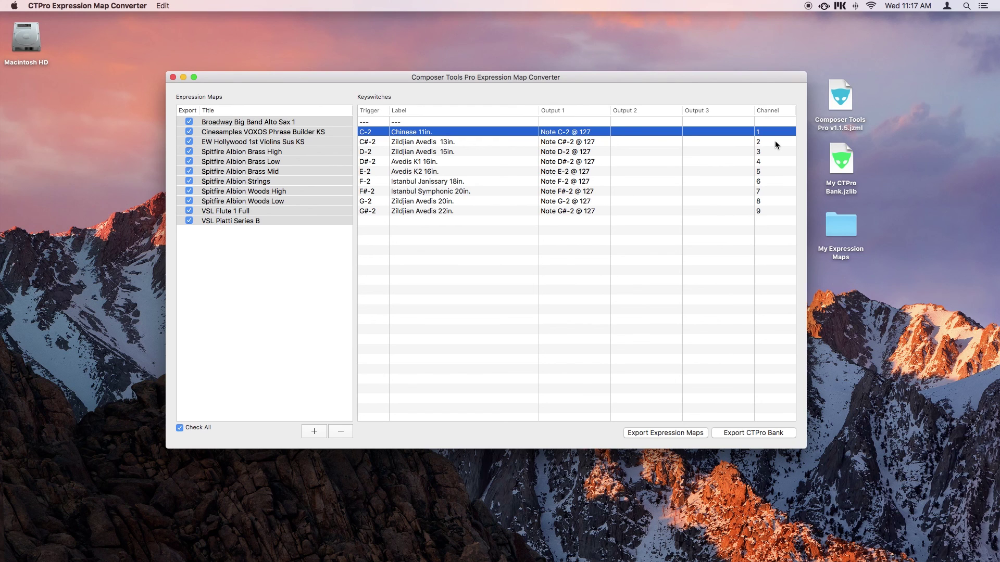
{"action": "left_click", "coordinate": [158, 4]}
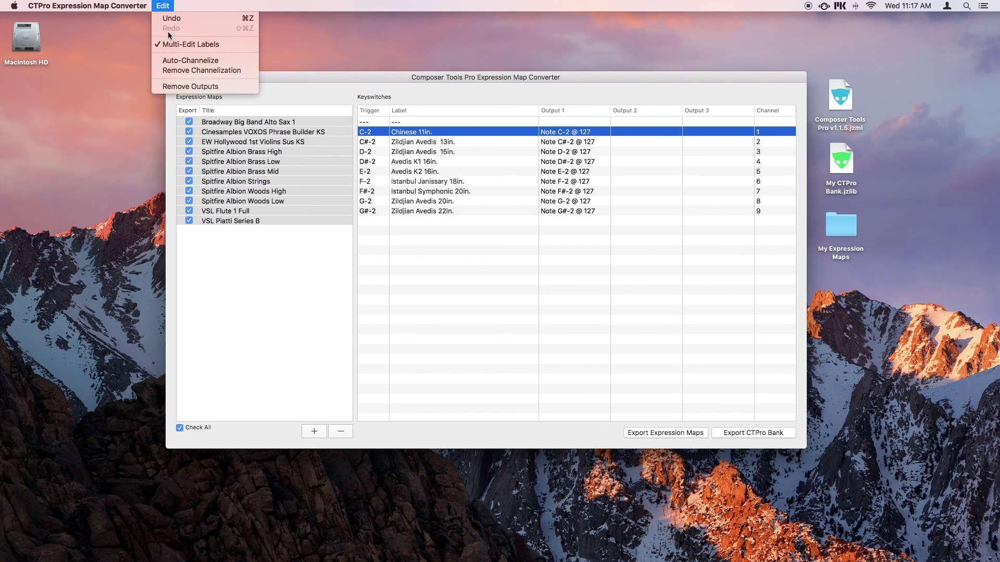